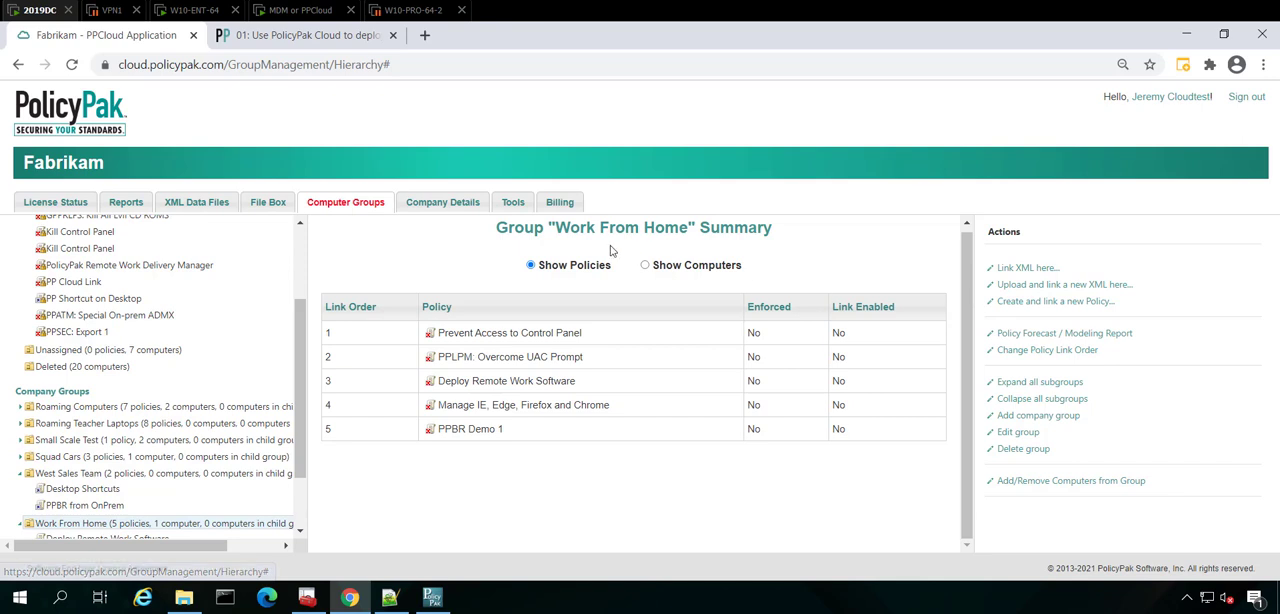
Start a new linked policy for the Work From Home group and review the available policy types.
left_click(1078, 301)
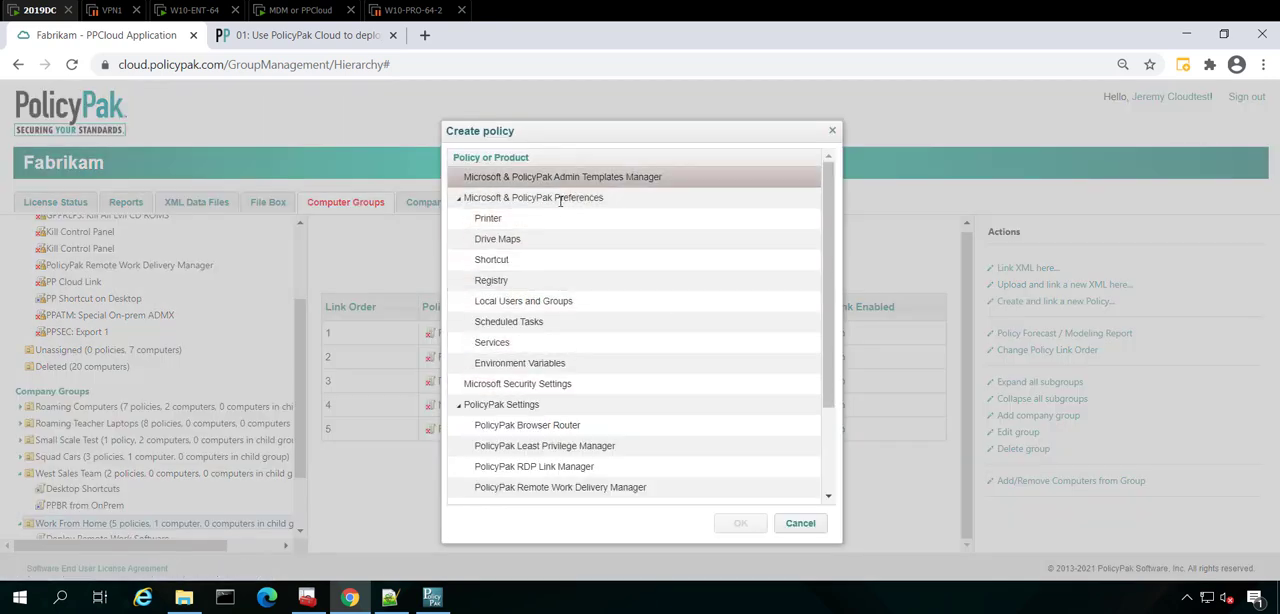
scroll(570, 400, "down", 2)
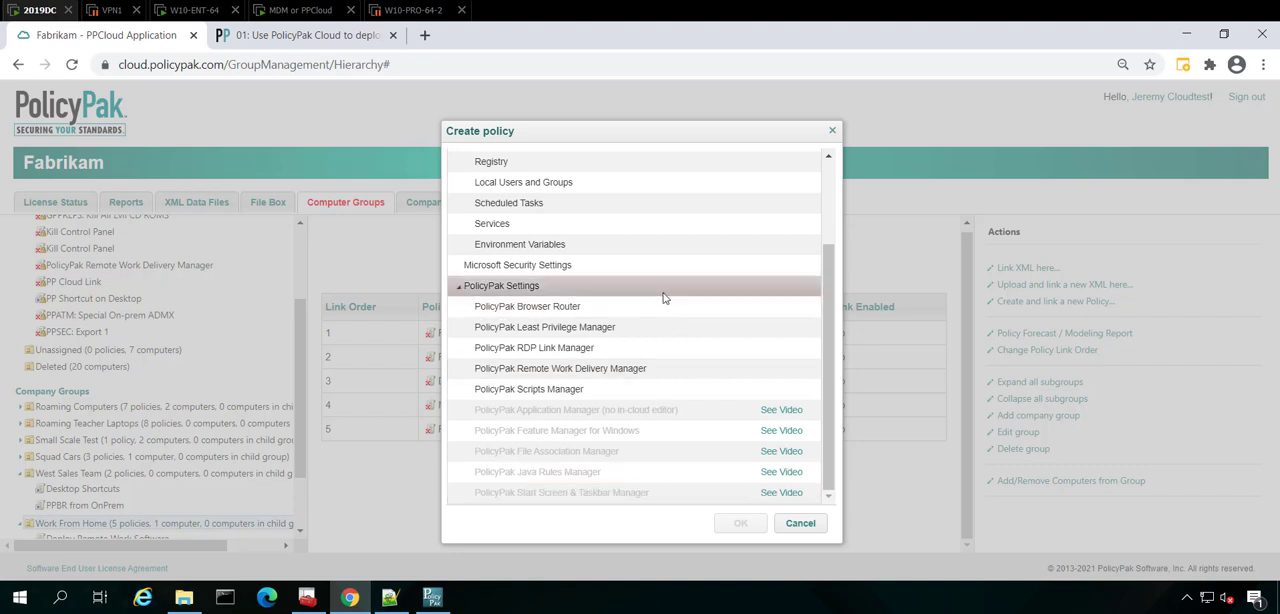
Open the PolicyPak support knowledge base and look through its product sections.
left_click(350, 40)
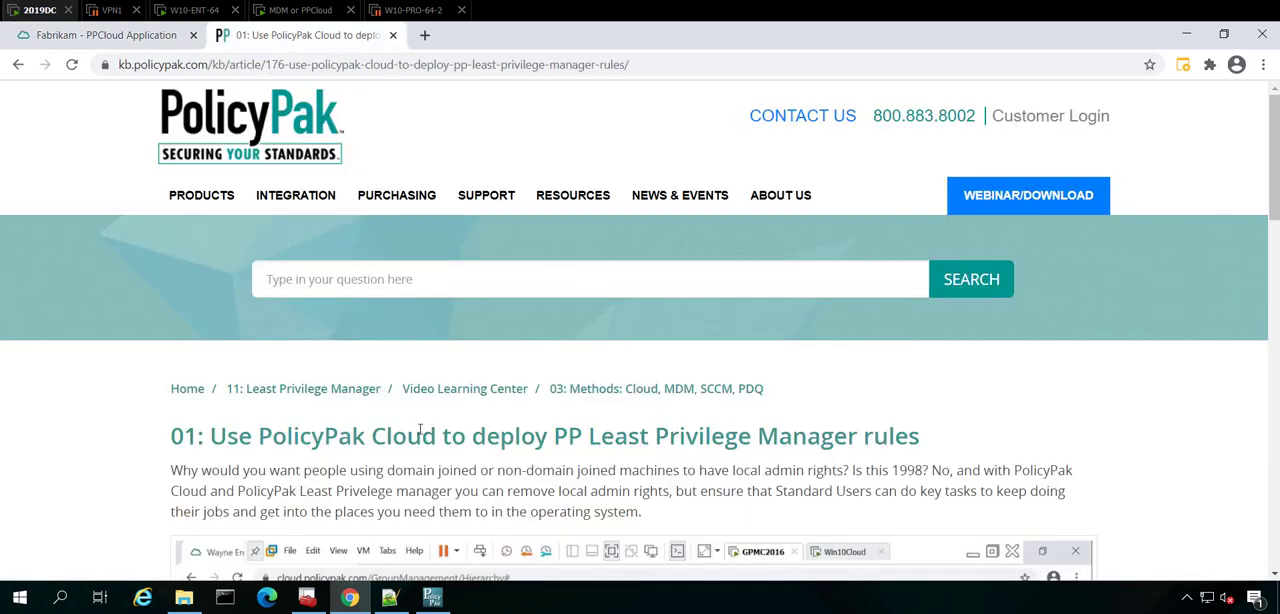
left_click(485, 198)
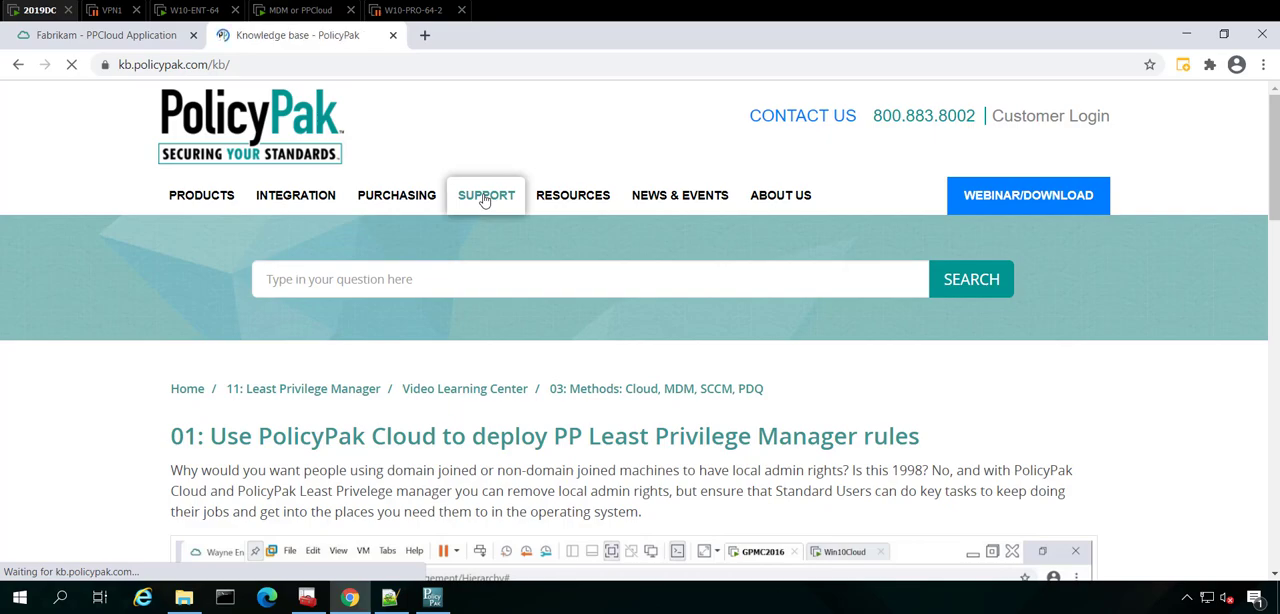
scroll(254, 338, "down", 10)
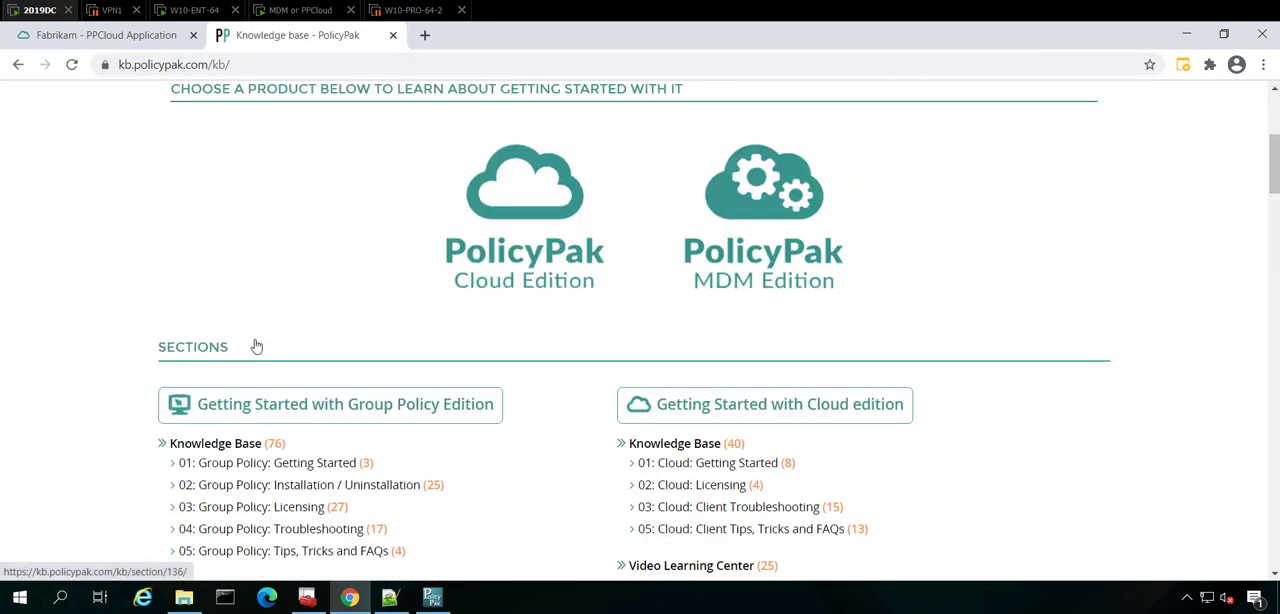
scroll(257, 352, "down", 6)
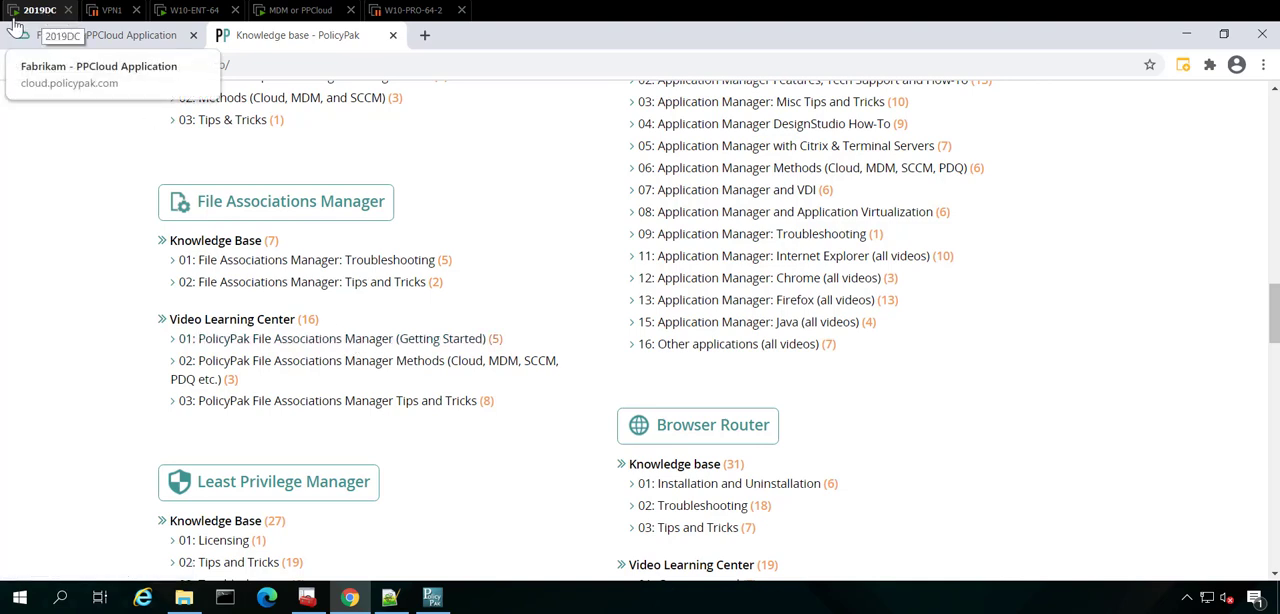
left_click(192, 12)
left_click(30, 14)
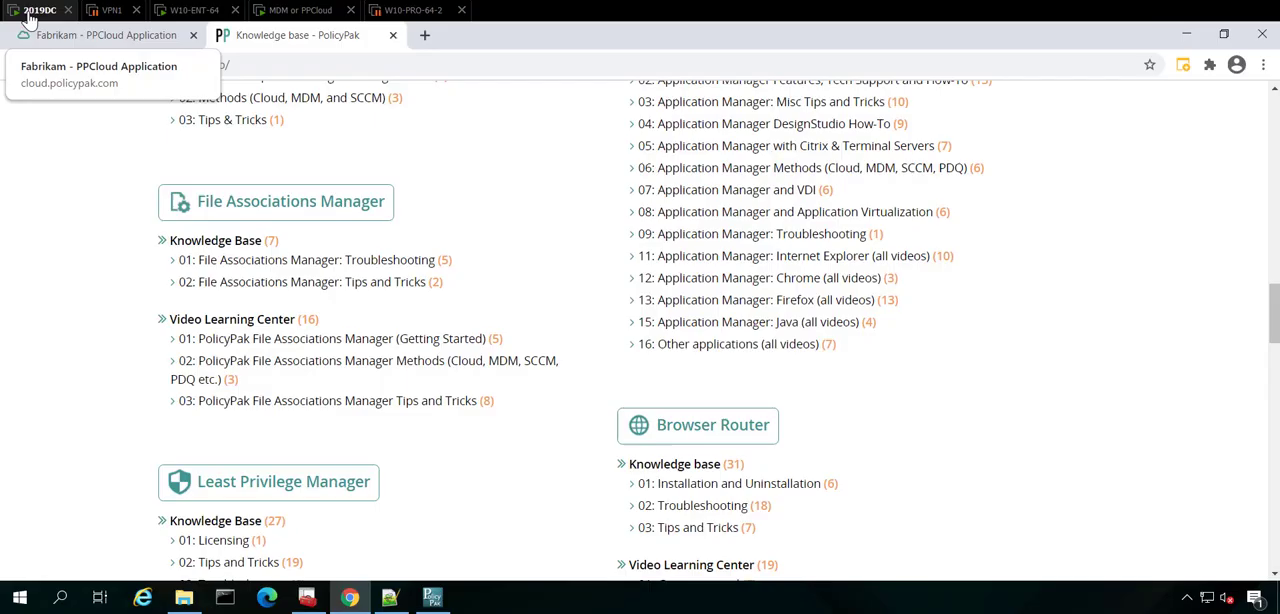
Open the File Associations Manager video section on Cloud, MDM, SCCM and PDQ methods and review its articles.
left_click(293, 369)
scroll(312, 405, "down", 2)
scroll(312, 405, "down", 1)
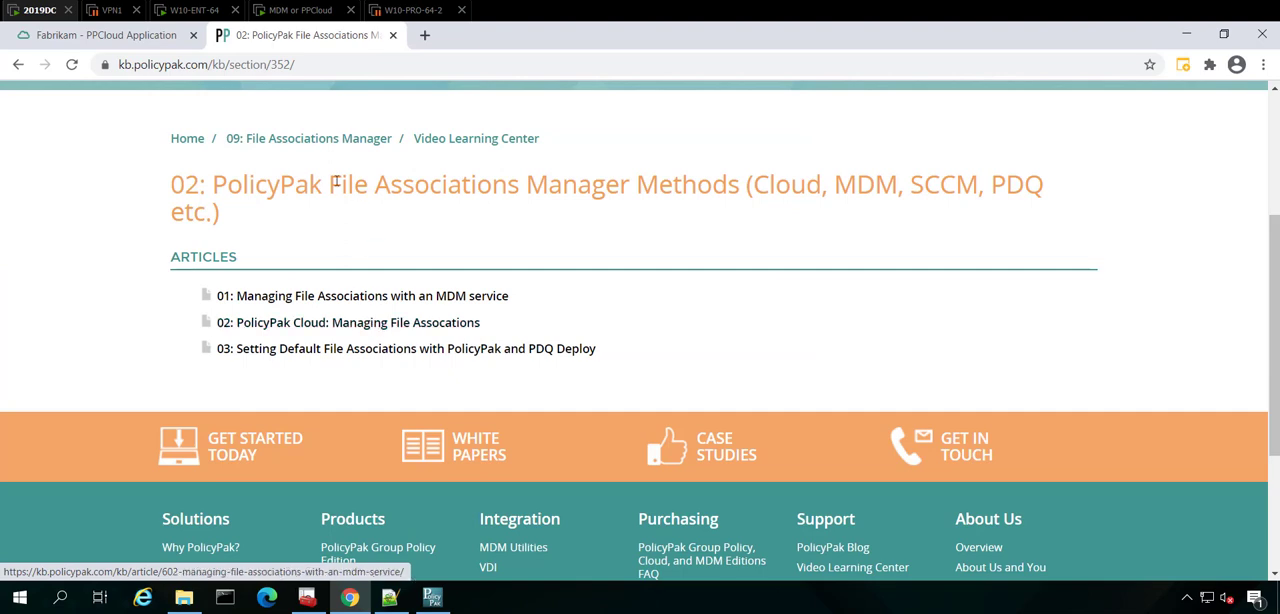
Return to the knowledge base home and review Least Privilege Manager's video section "03: Methods: Cloud, MDM, SCCM, PDQ".
left_click(184, 145)
scroll(563, 380, "down", 1)
scroll(563, 380, "down", 10)
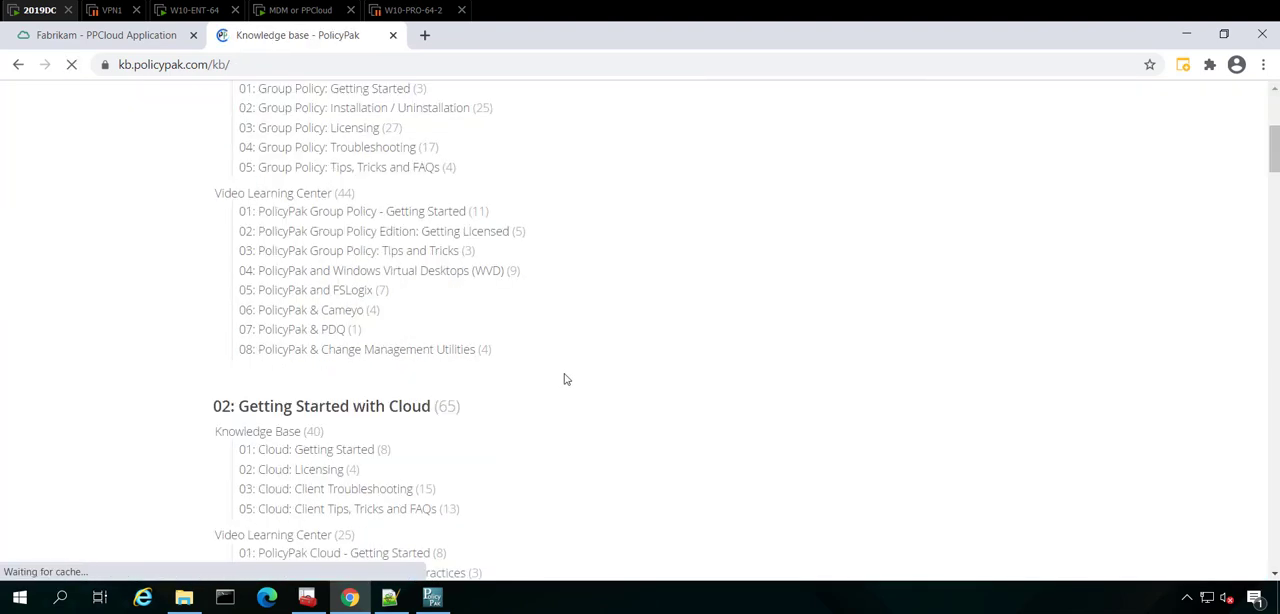
scroll(575, 383, "down", 10)
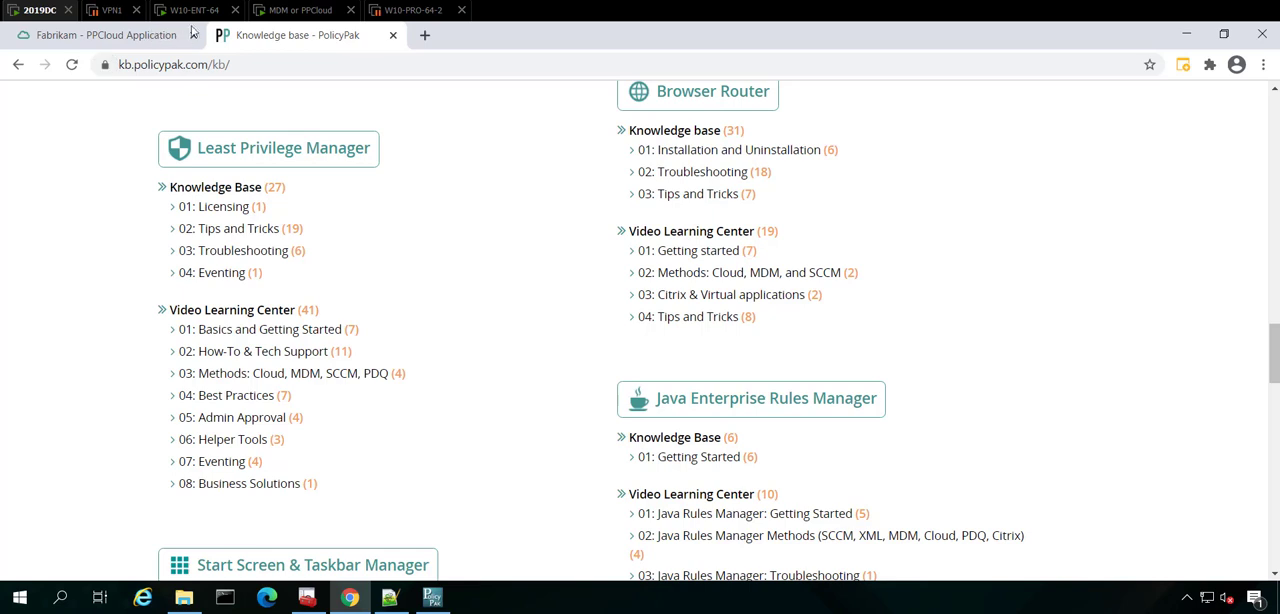
left_click(284, 374)
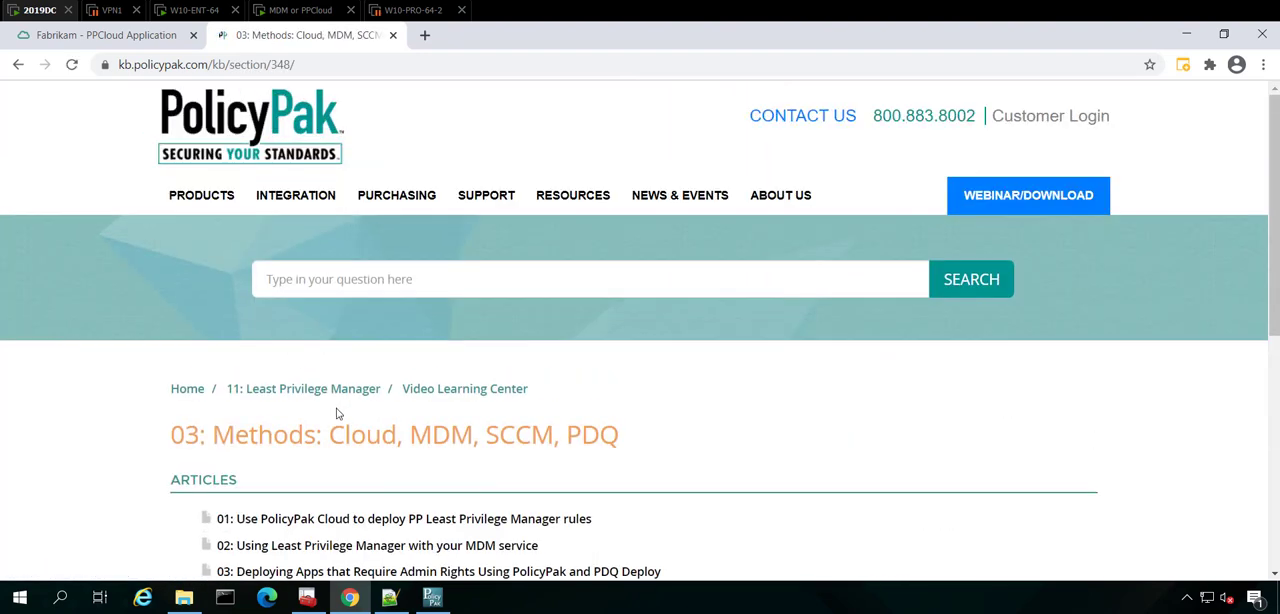
scroll(337, 413, "down", 2)
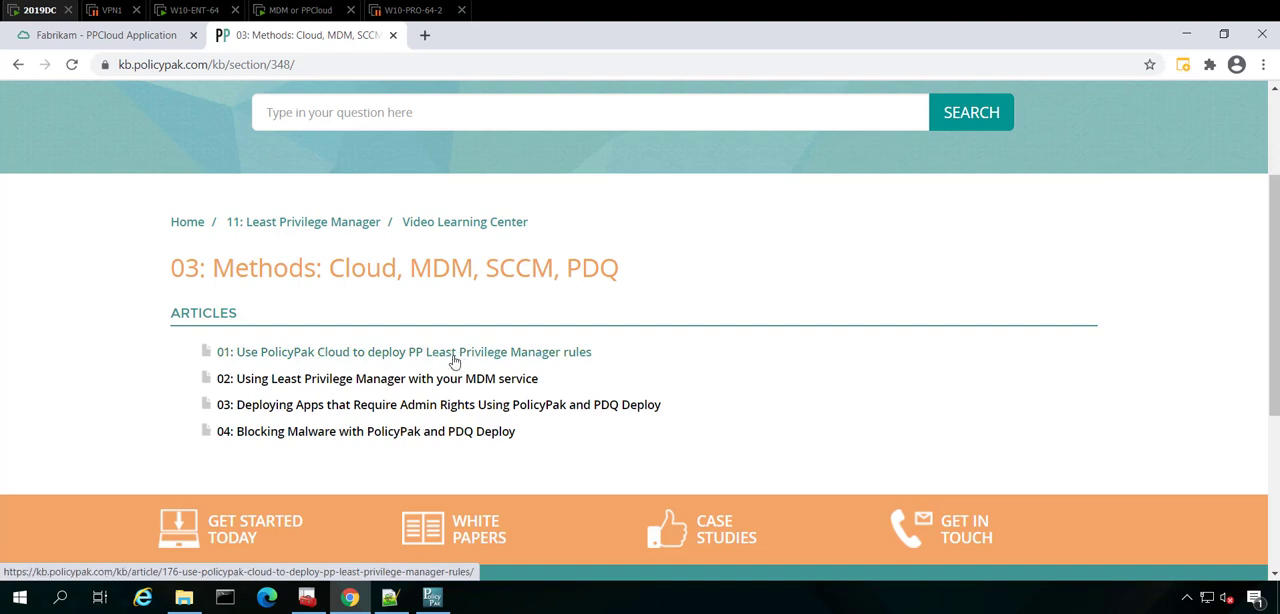
Back in the PPCloud application, create a PolicyPak Least Privilege Manager policy named "Enable UAC overcome for Procmon".
left_click(100, 37)
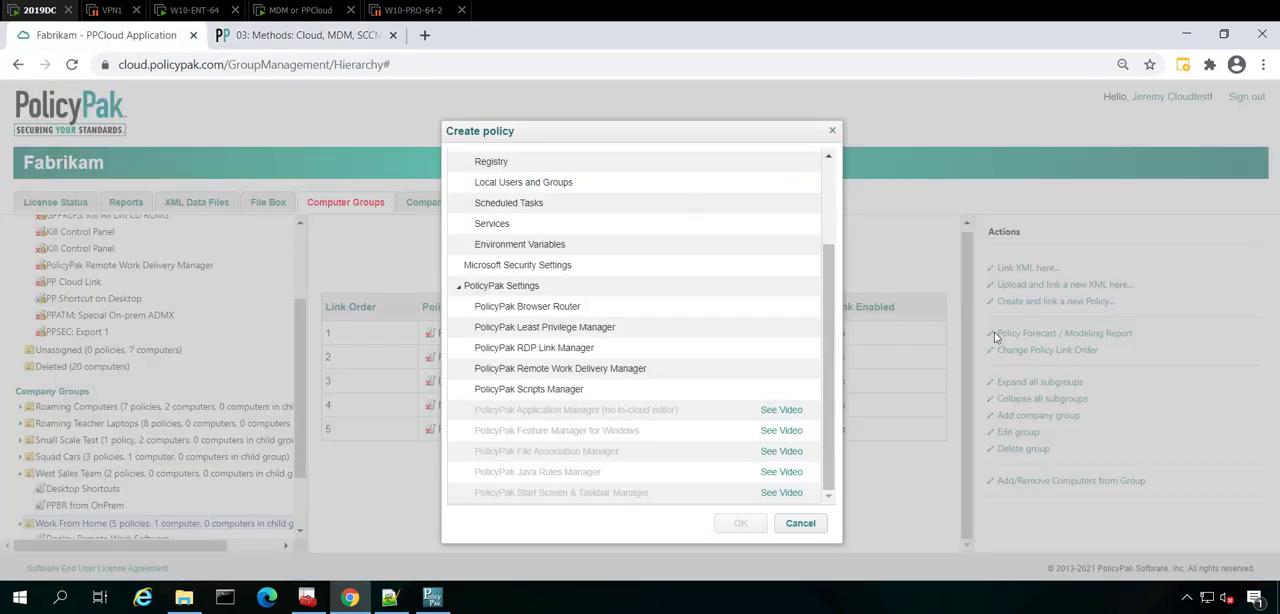
left_click(592, 302)
left_click(590, 328)
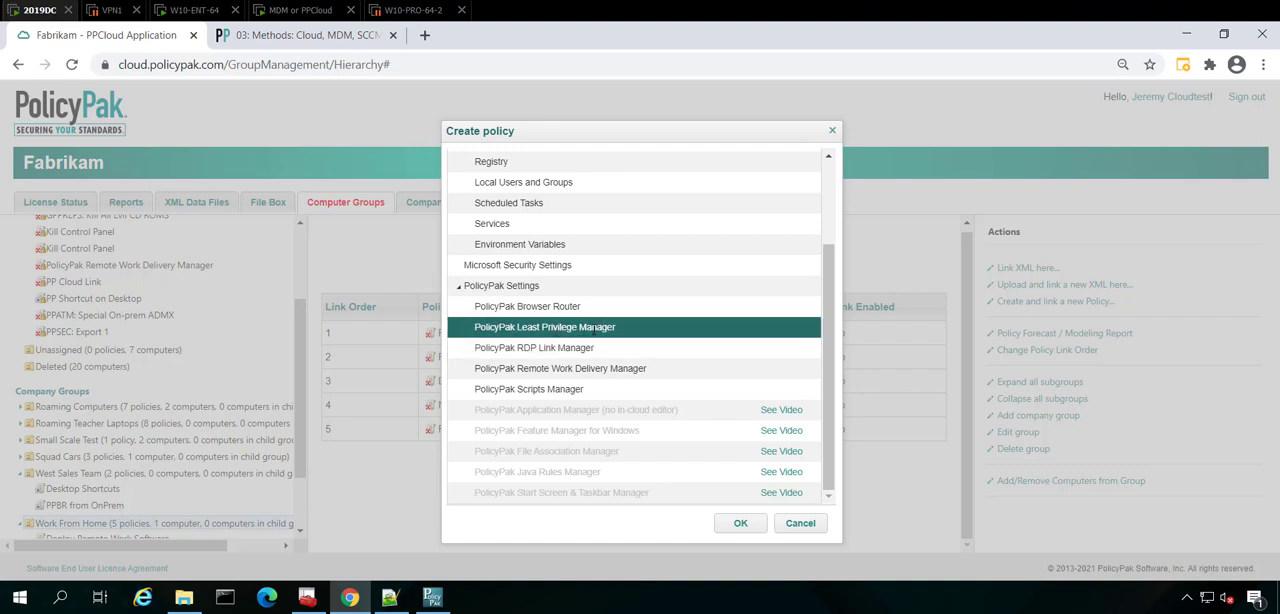
left_click(743, 523)
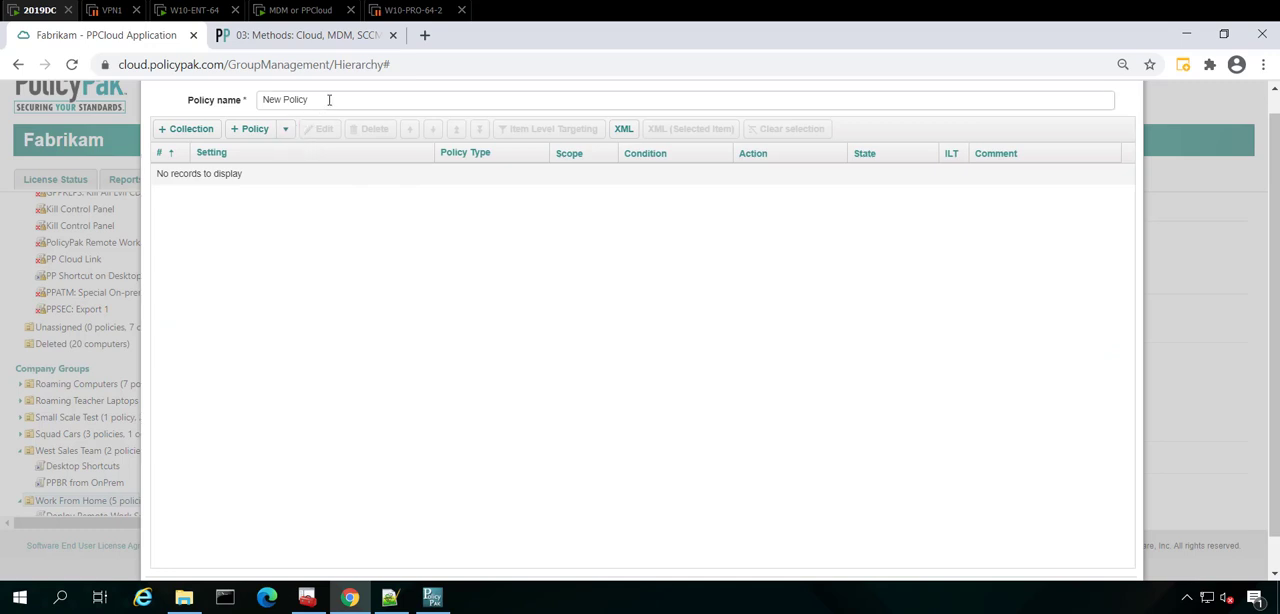
left_click_drag(329, 100, 247, 103)
type("Enable UAC ov")
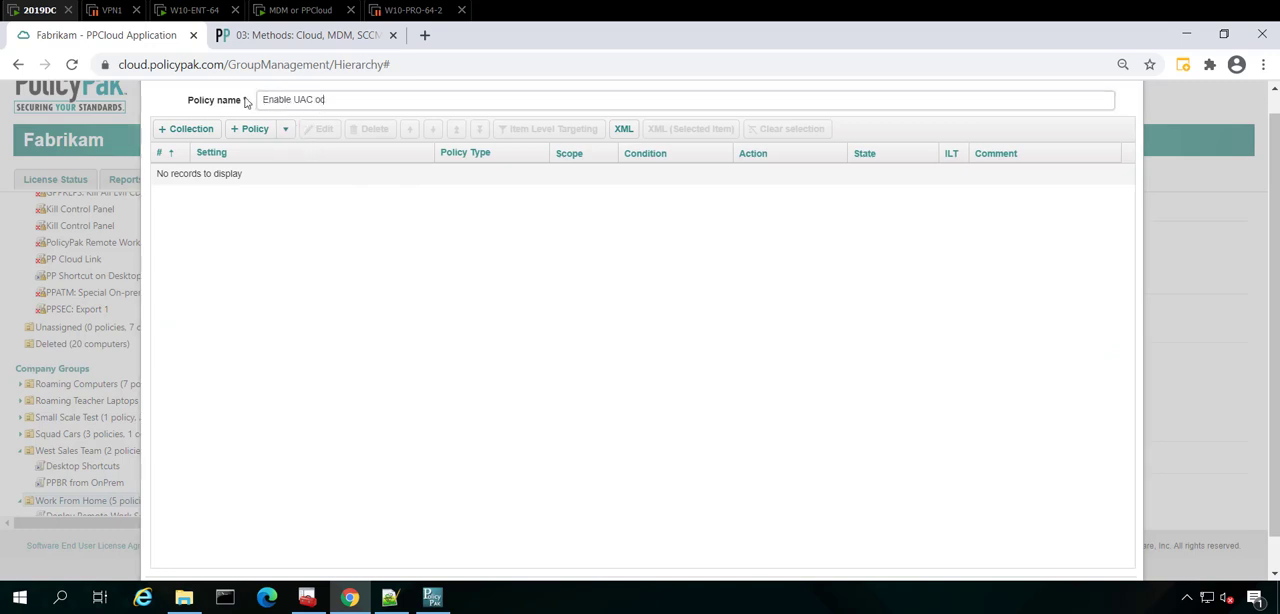
type("ercome for Procmon")
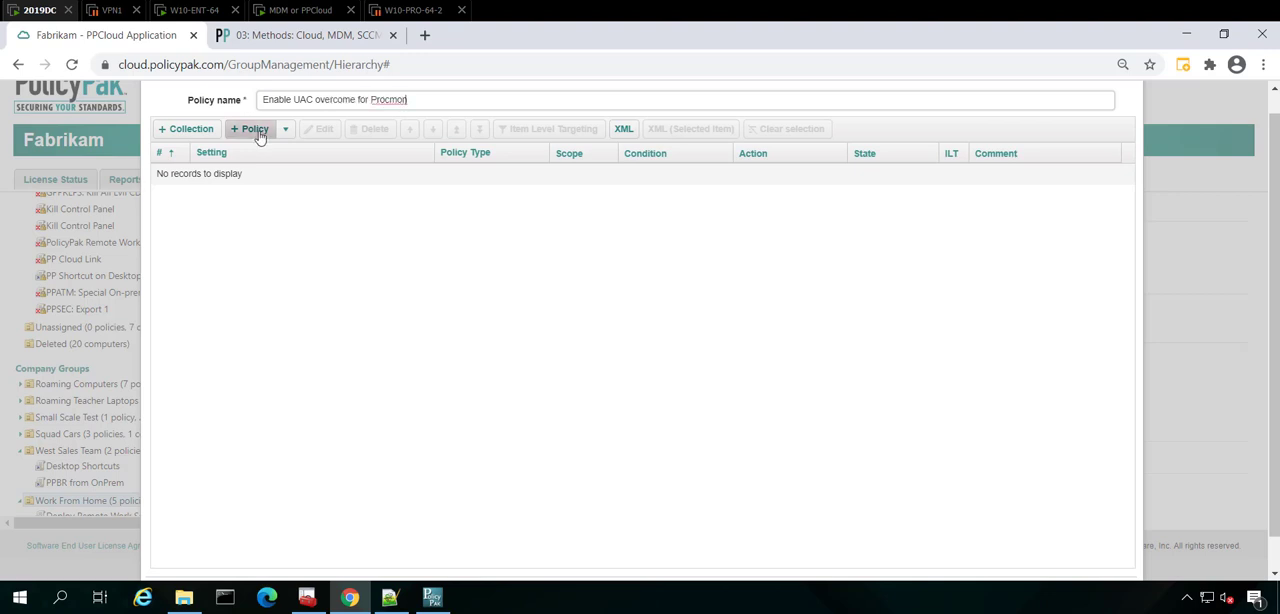
Add an executable policy that matches programs by a hash condition.
left_click(258, 136)
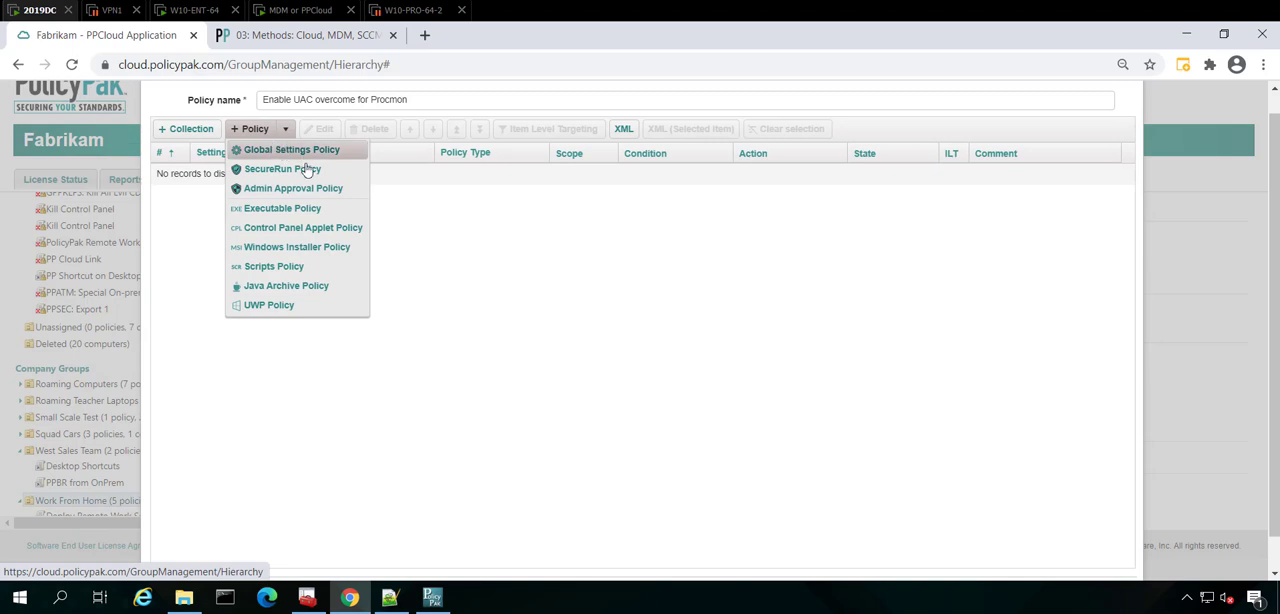
left_click(318, 210)
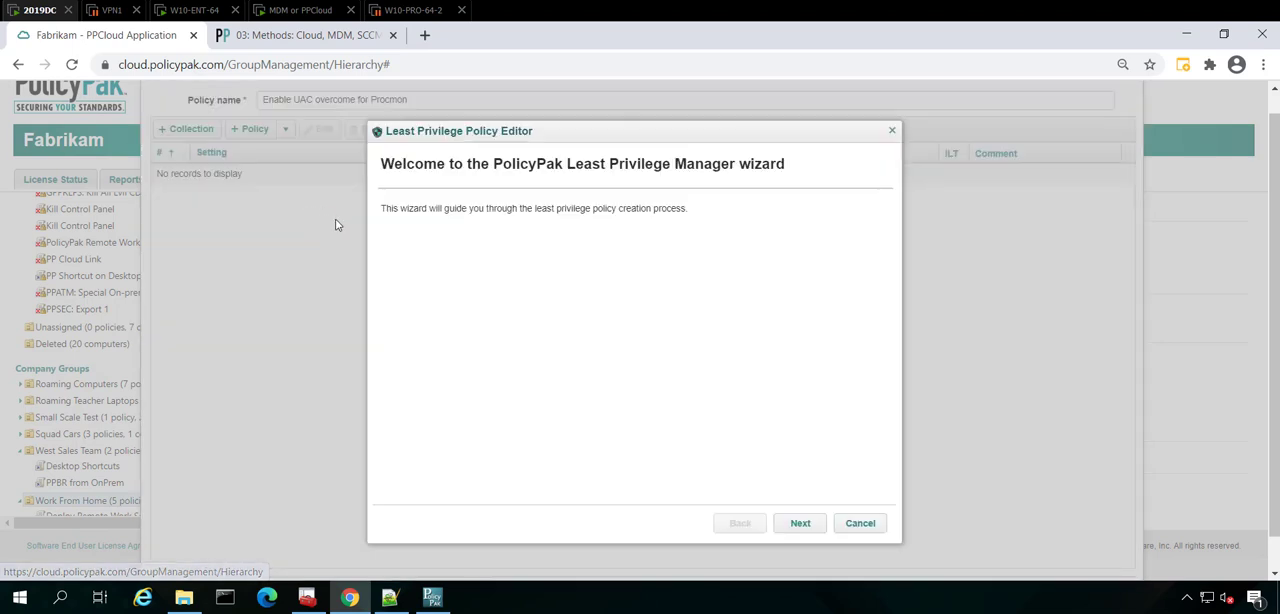
left_click(800, 523)
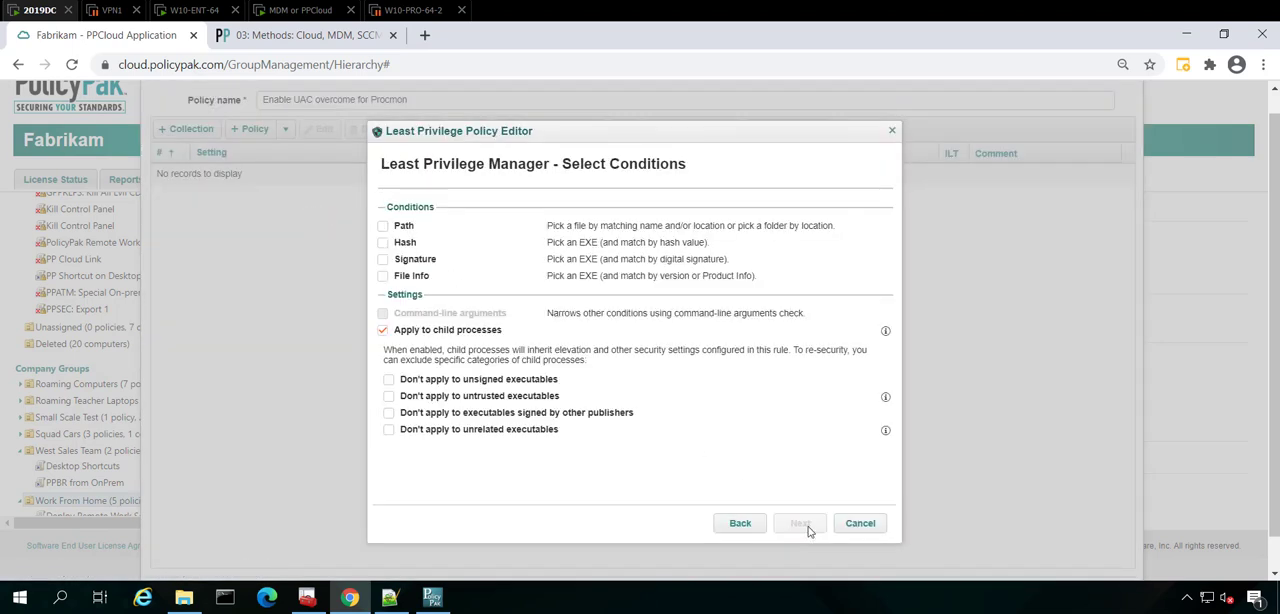
left_click(401, 245)
left_click(801, 524)
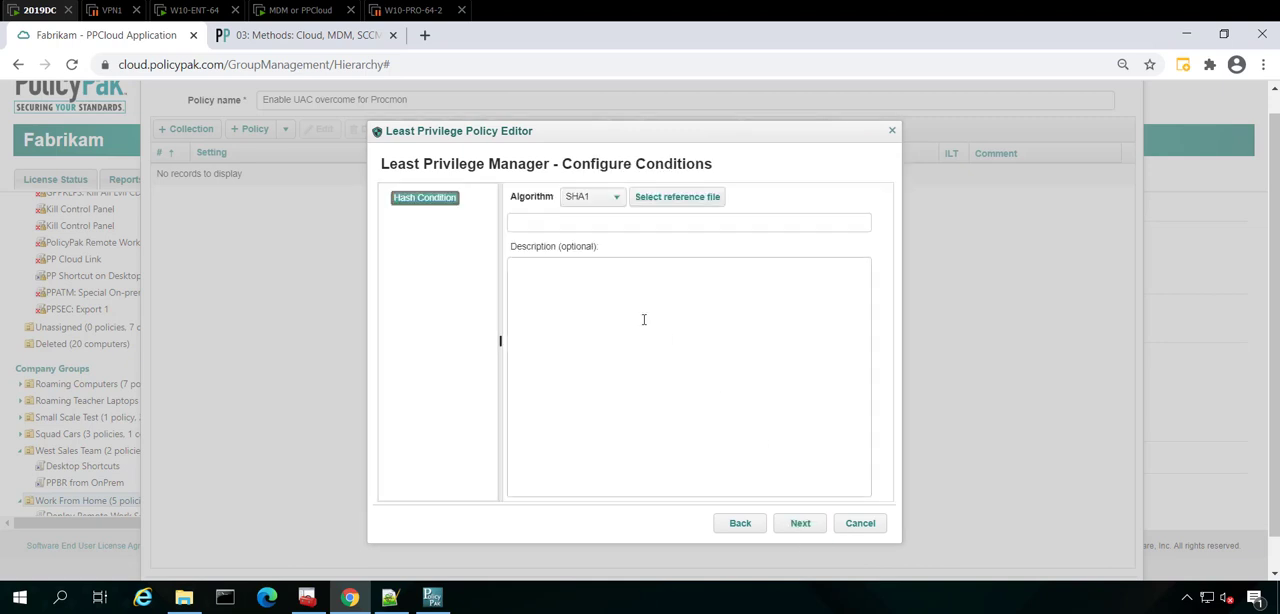
Choose Procmon.exe from the DEMOS folder in C:\SHARE\Apps To Manage as the SHA1 hash reference file.
left_click(676, 198)
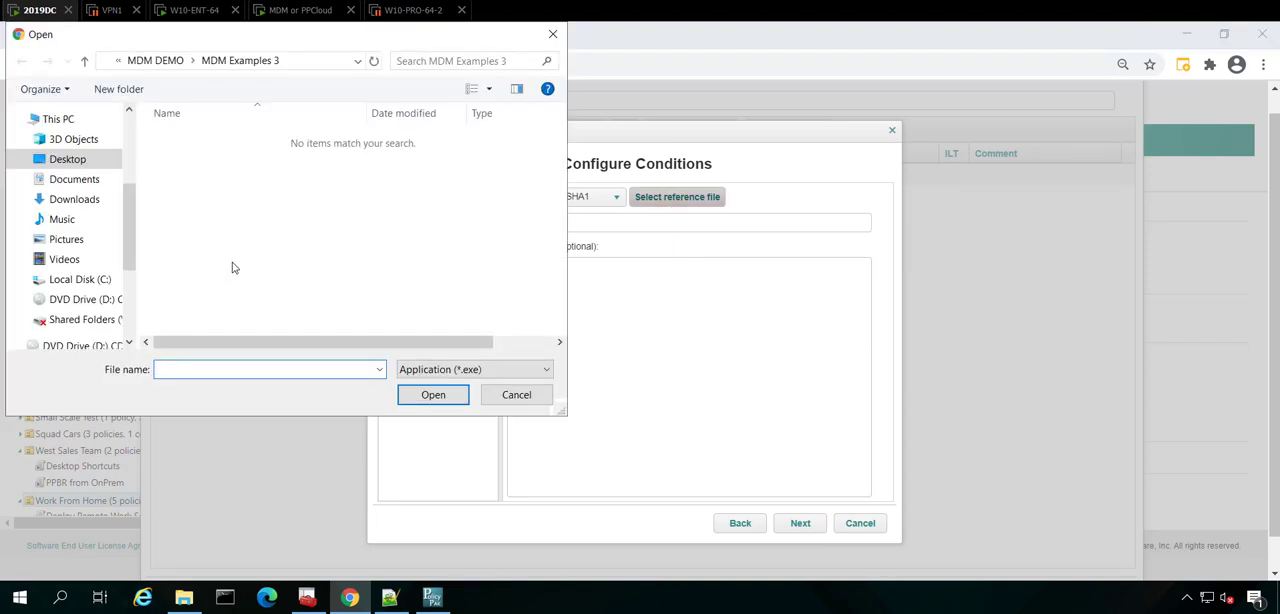
type("c:\\")
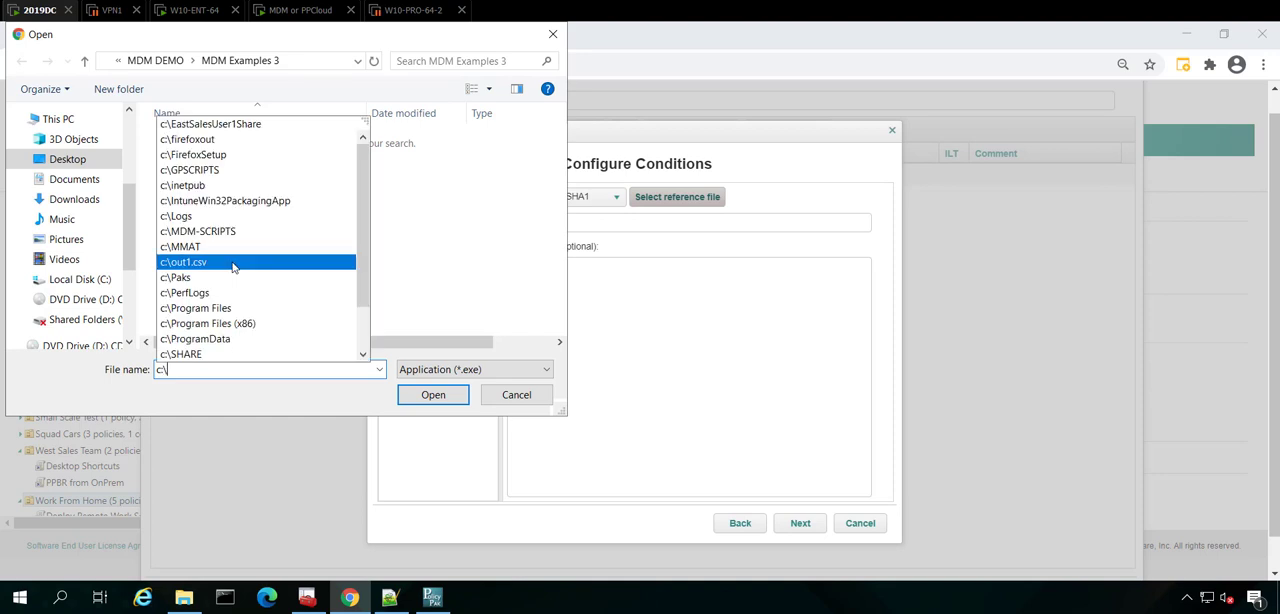
type("share")
key("Return")
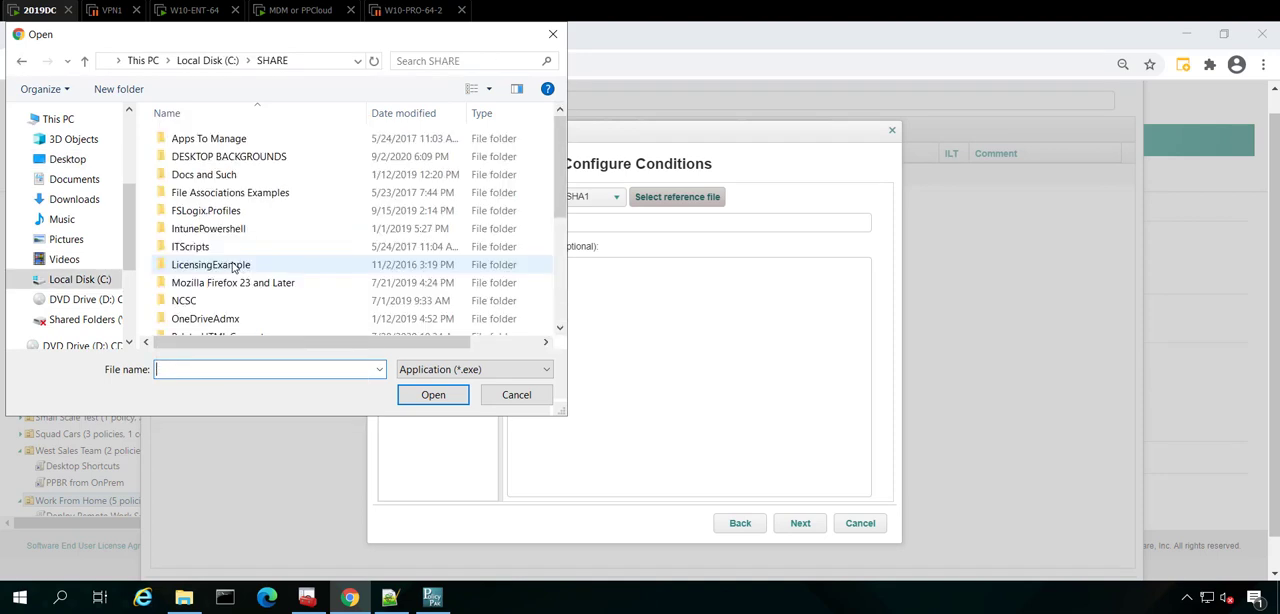
double_click(236, 140)
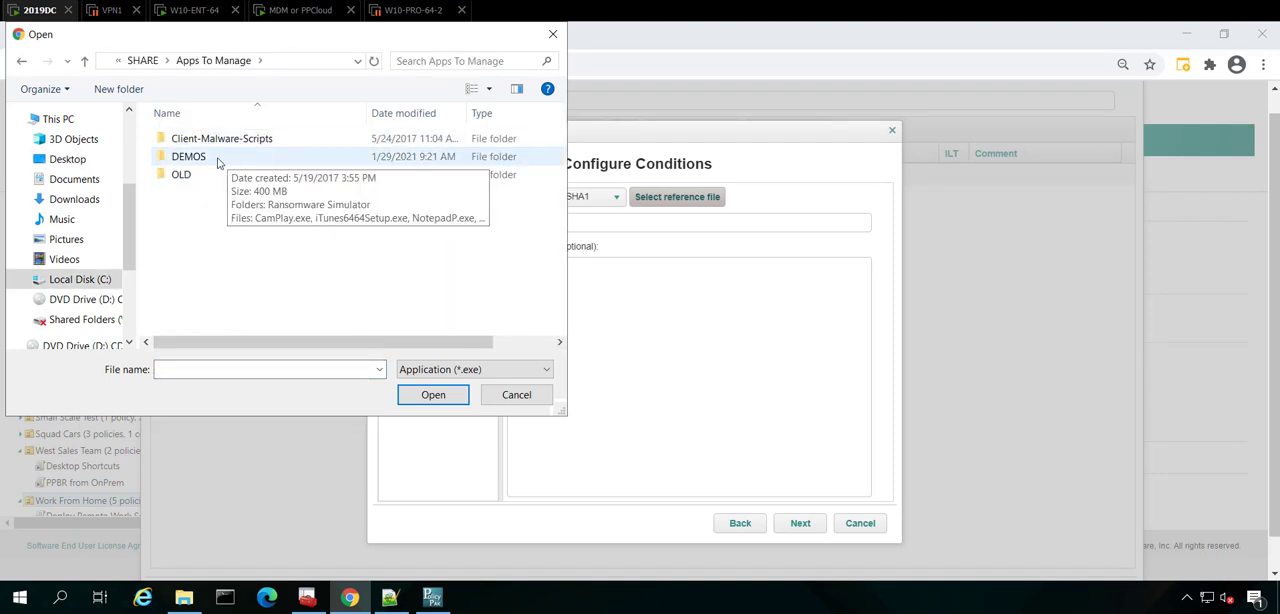
left_click(219, 161)
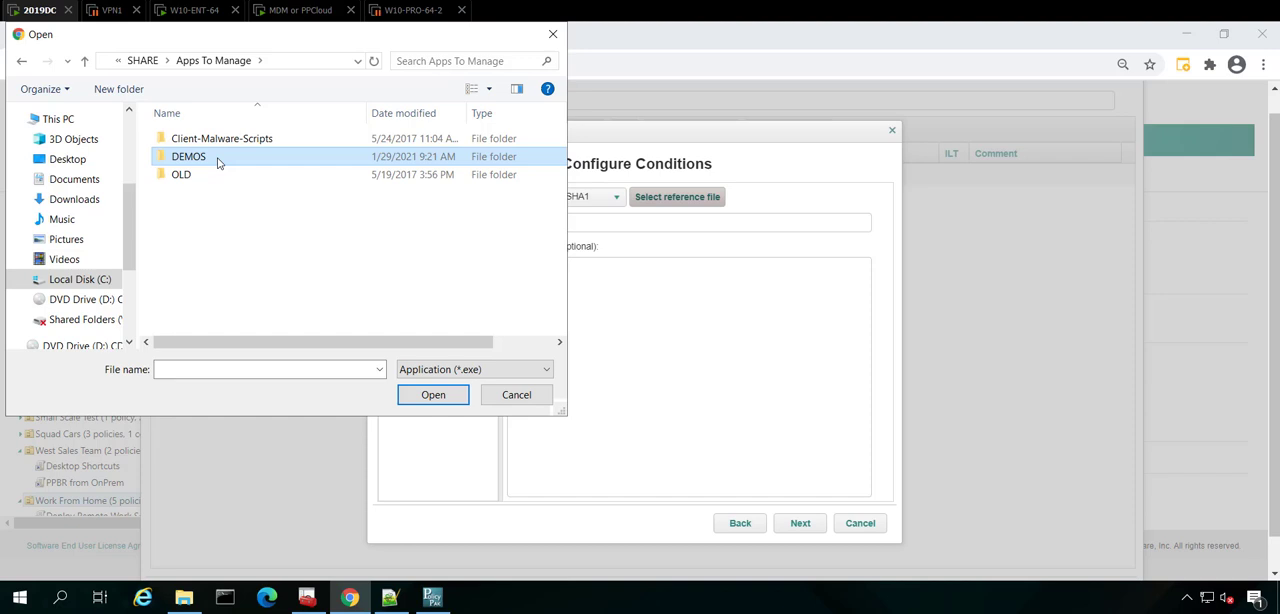
double_click(219, 161)
double_click(199, 228)
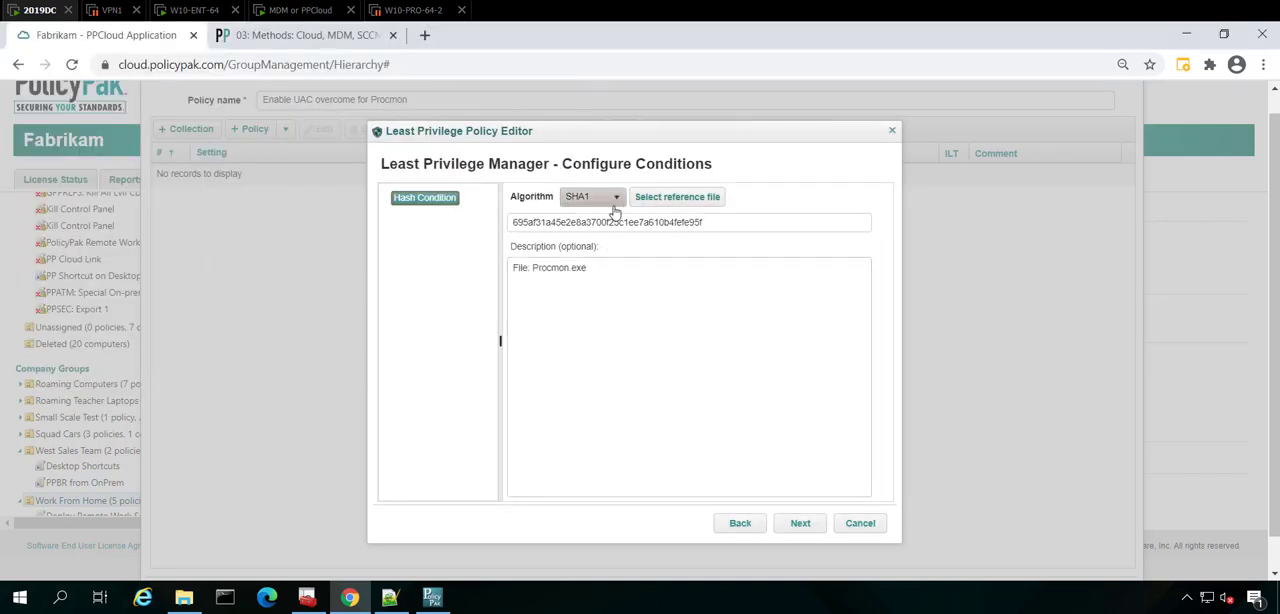
Finish the Procmon rule with elevated privileges and the default settings, and save the policy to the group.
left_click(800, 528)
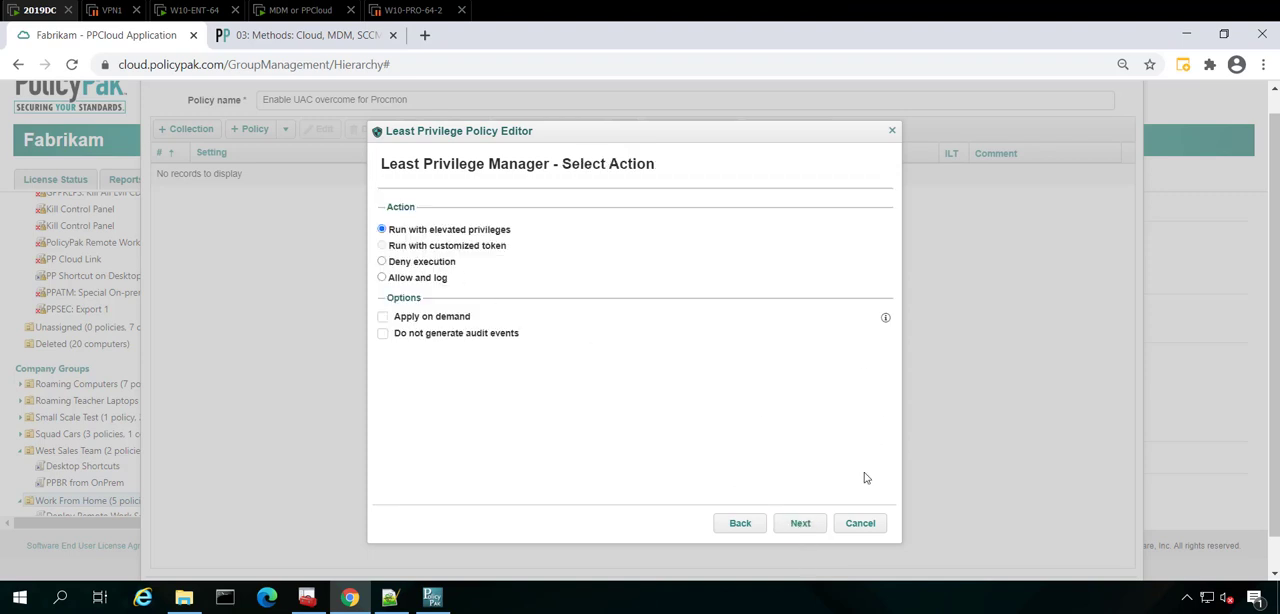
left_click(816, 523)
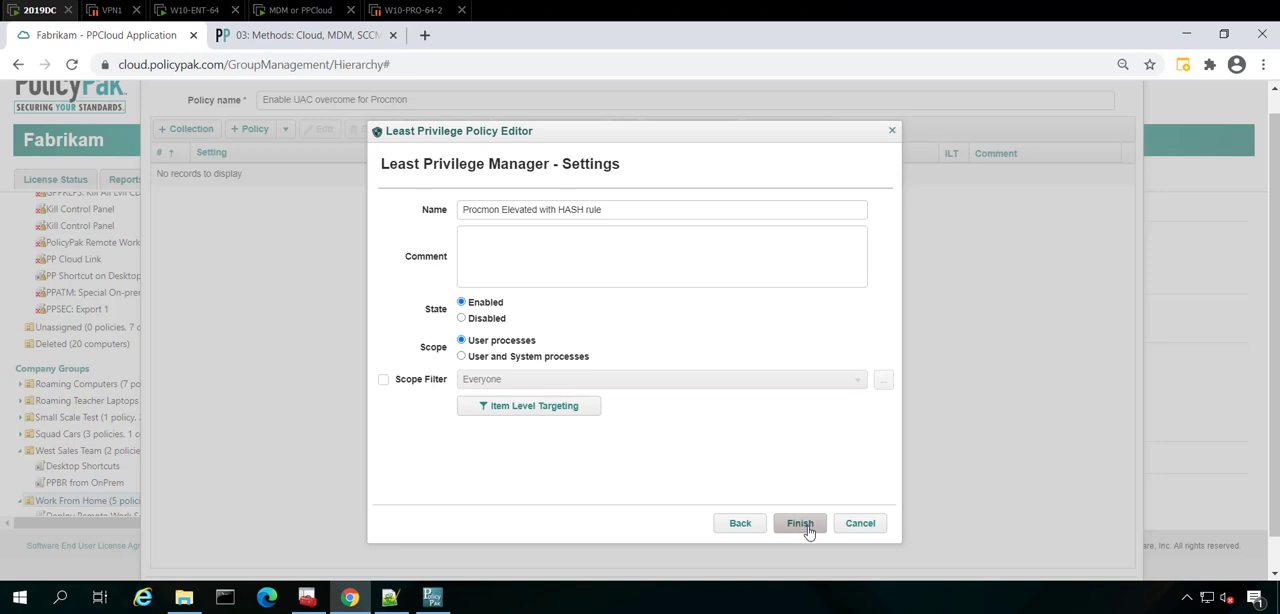
left_click(800, 524)
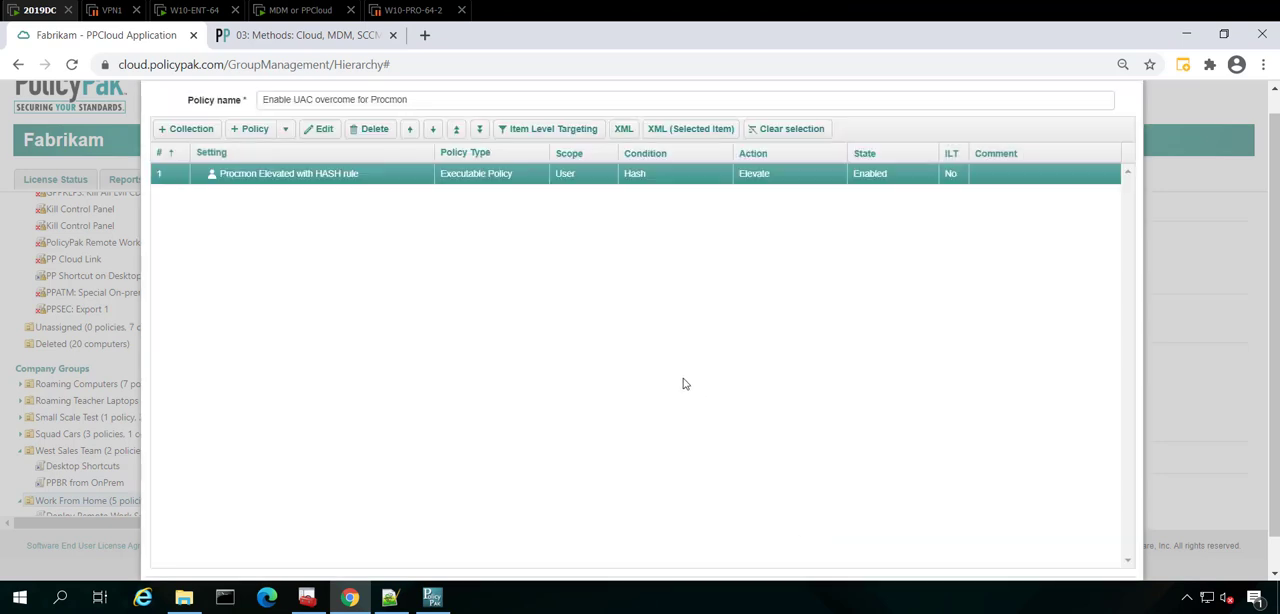
scroll(985, 343, "down", 1)
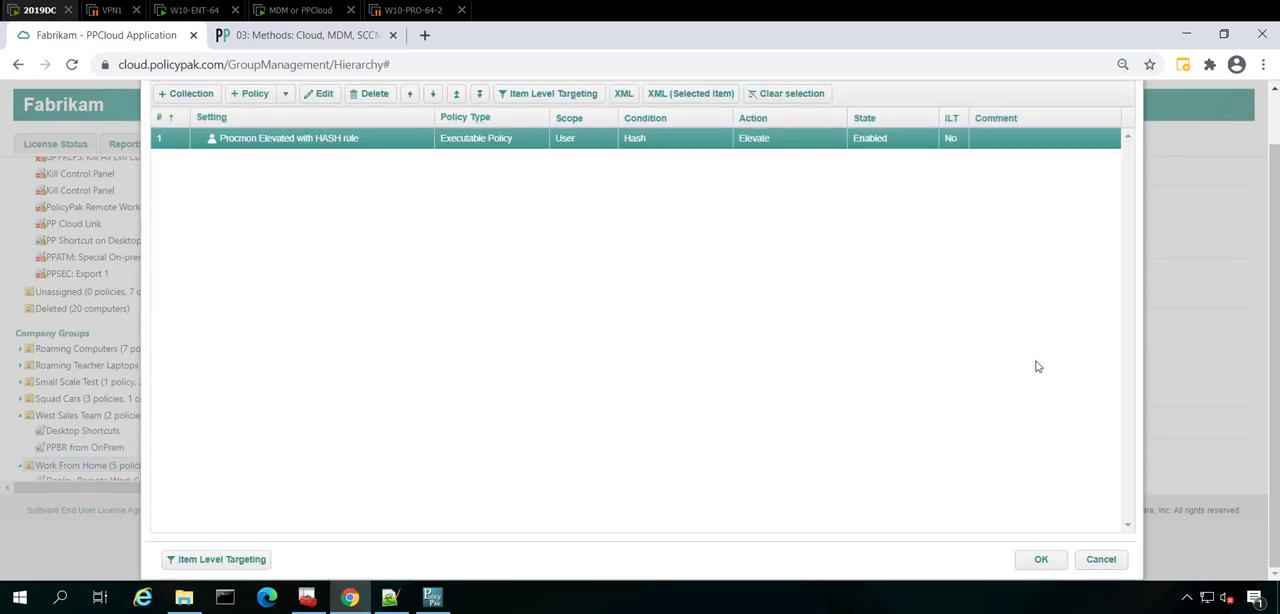
left_click(1045, 565)
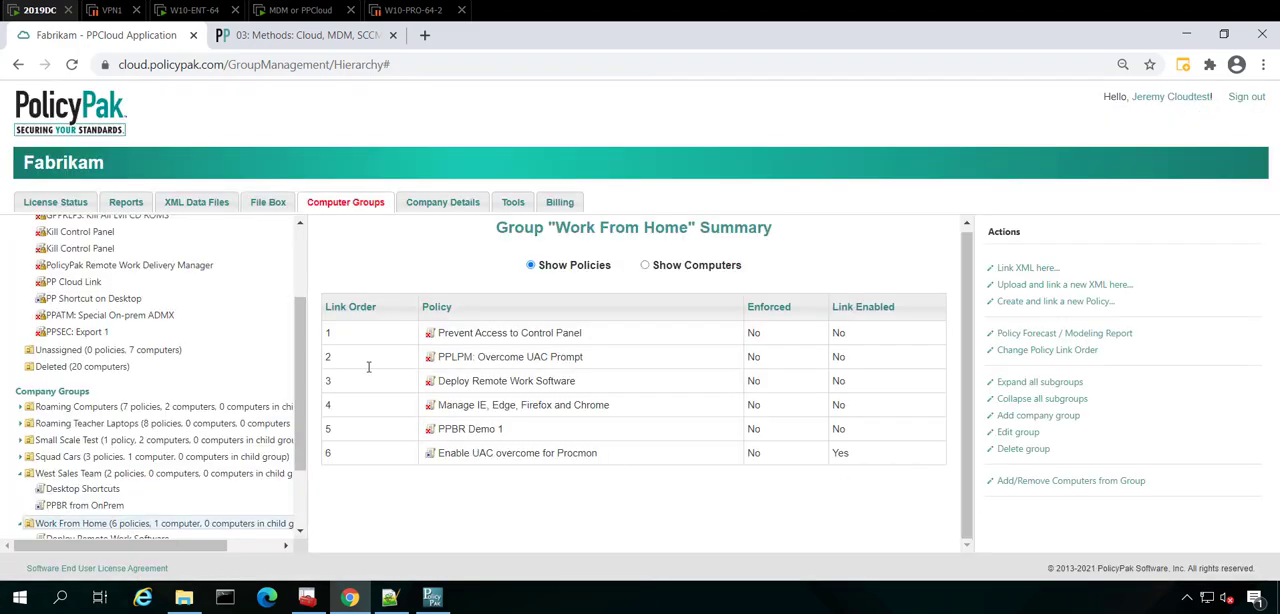
Switch to the MDM or PPCloud client machine, try to launch Procmon from the desktop, and dismiss the User Account Control request.
left_click(282, 12)
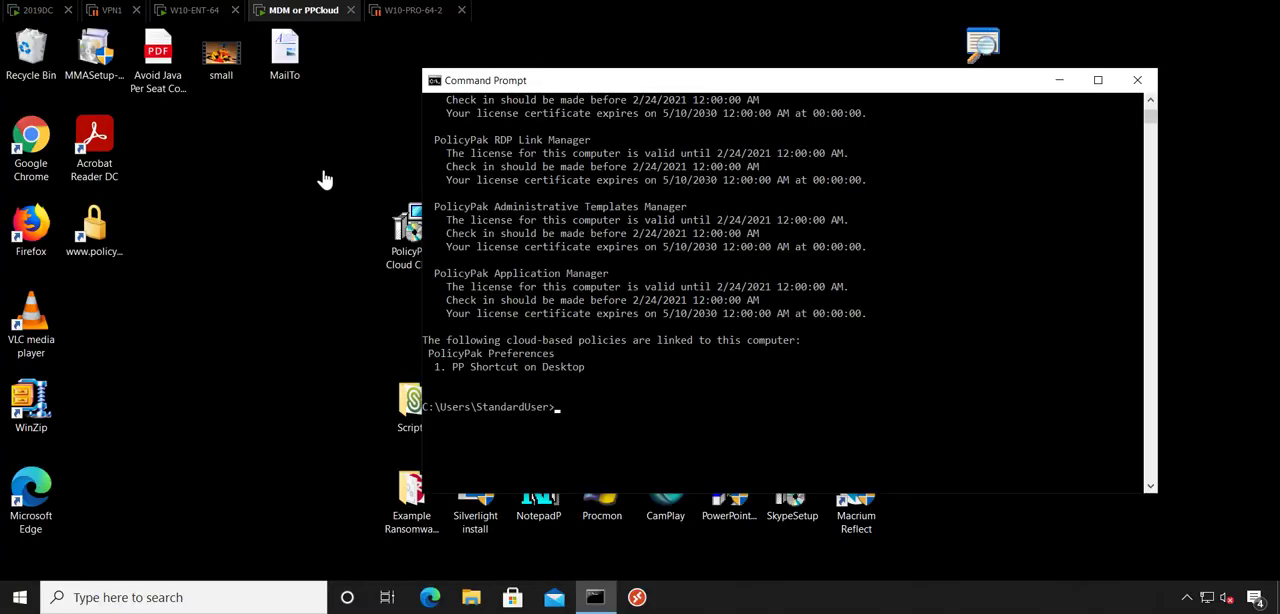
scroll(845, 262, "down", 1)
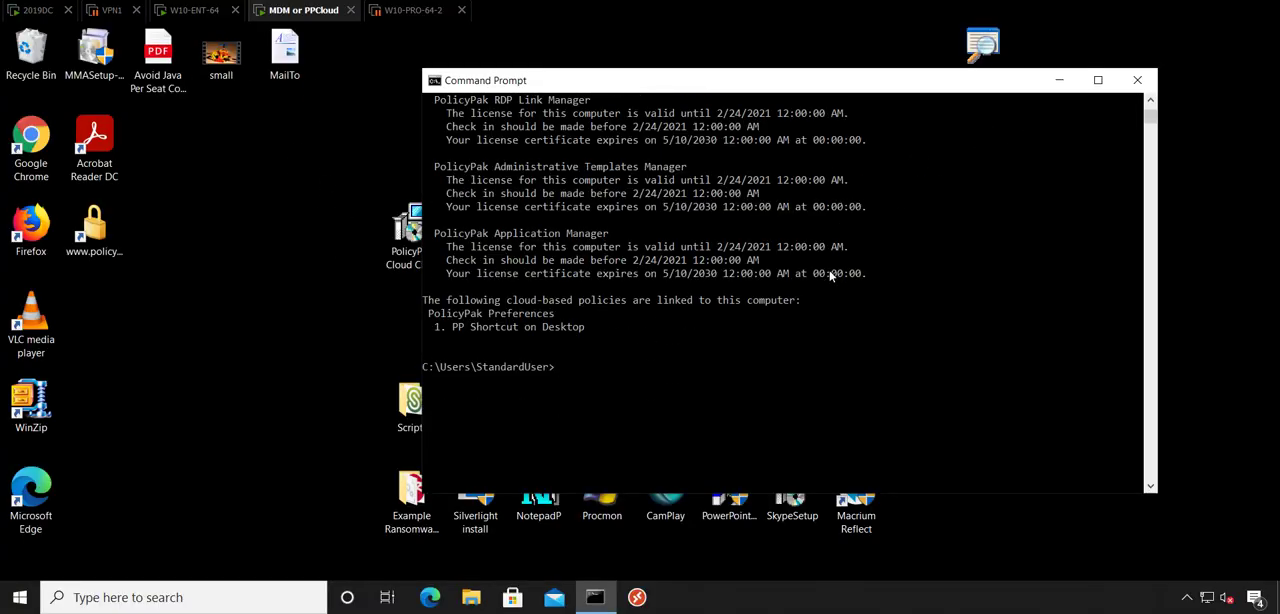
scroll(830, 276, "down", 1)
left_click(614, 512)
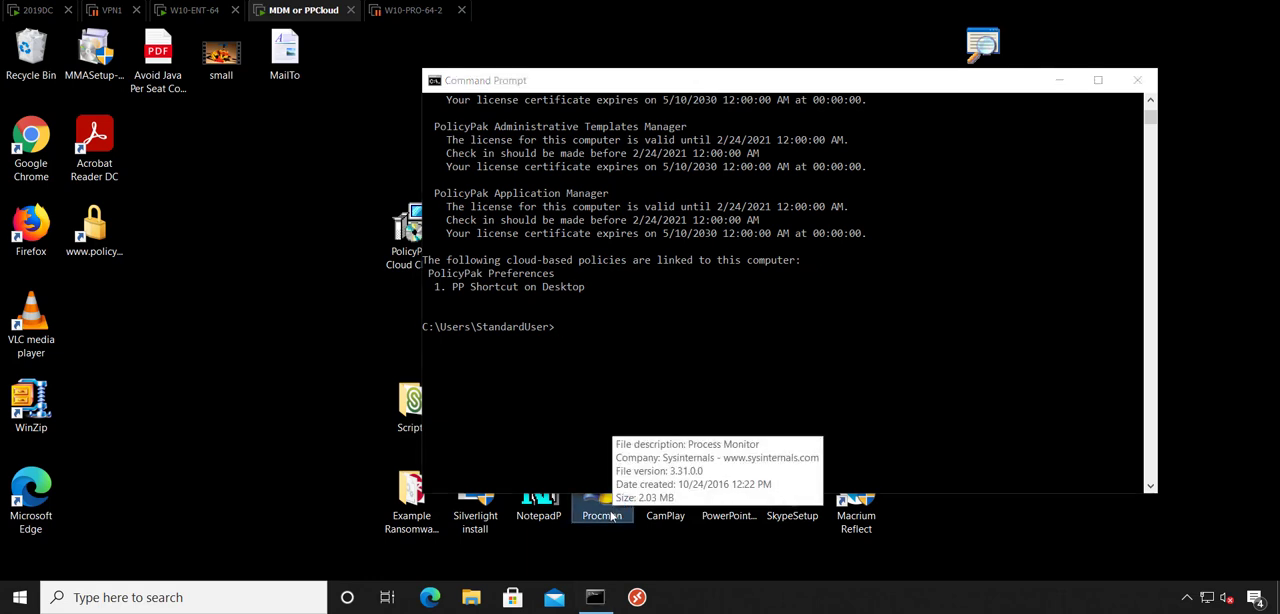
double_click(610, 516)
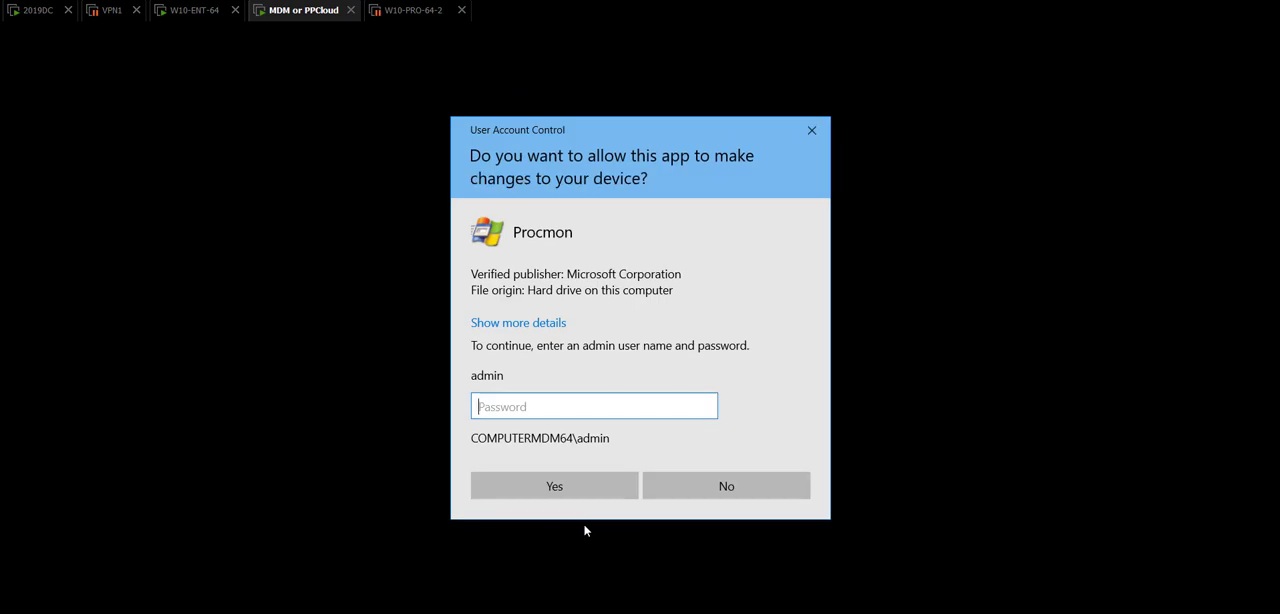
key("Escape")
Rerun the PolicyPak Cloud sync in the Command Prompt and view the cloud-based policies linked to the computer.
left_click(665, 289)
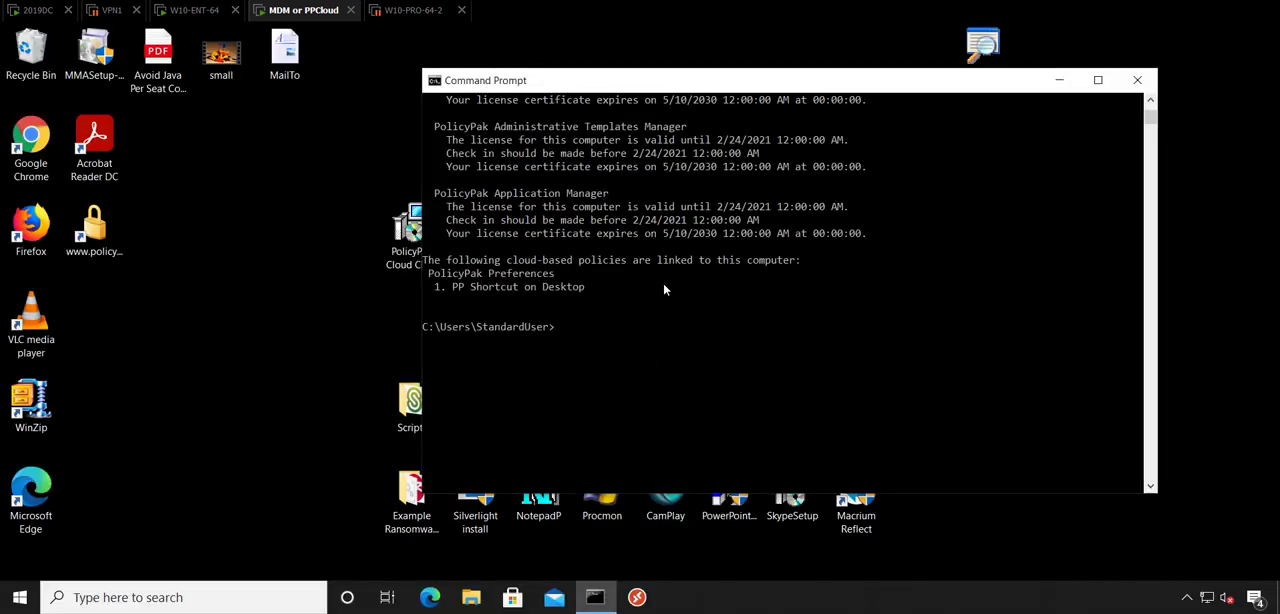
key("Up")
key("Return")
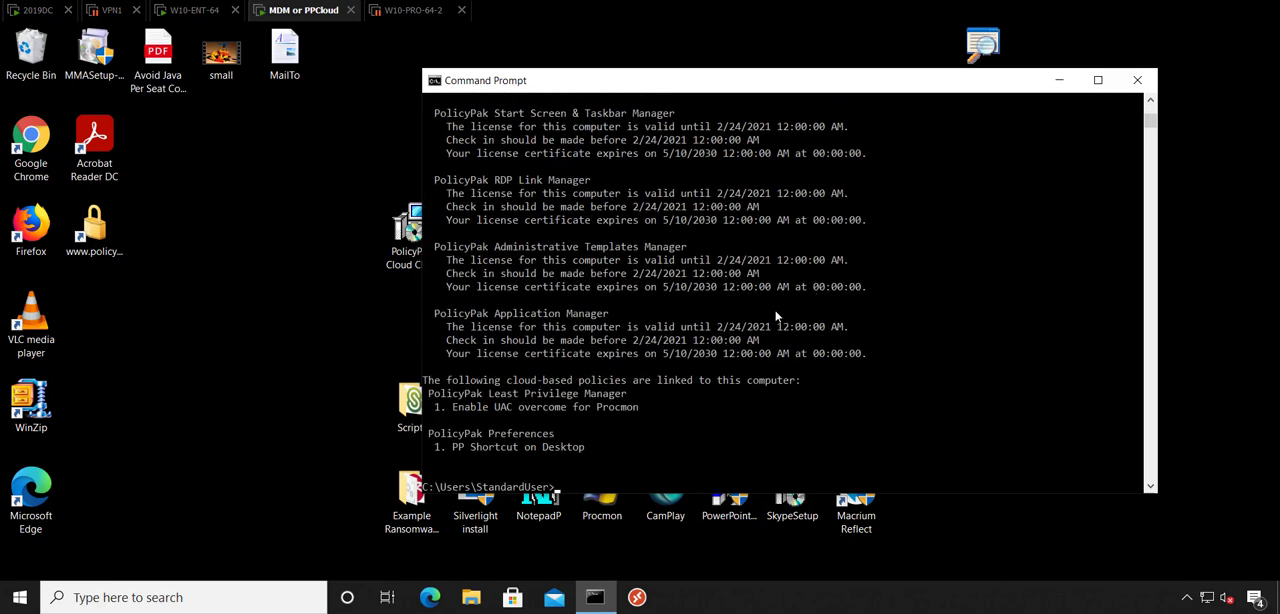
scroll(643, 396, "down", 2)
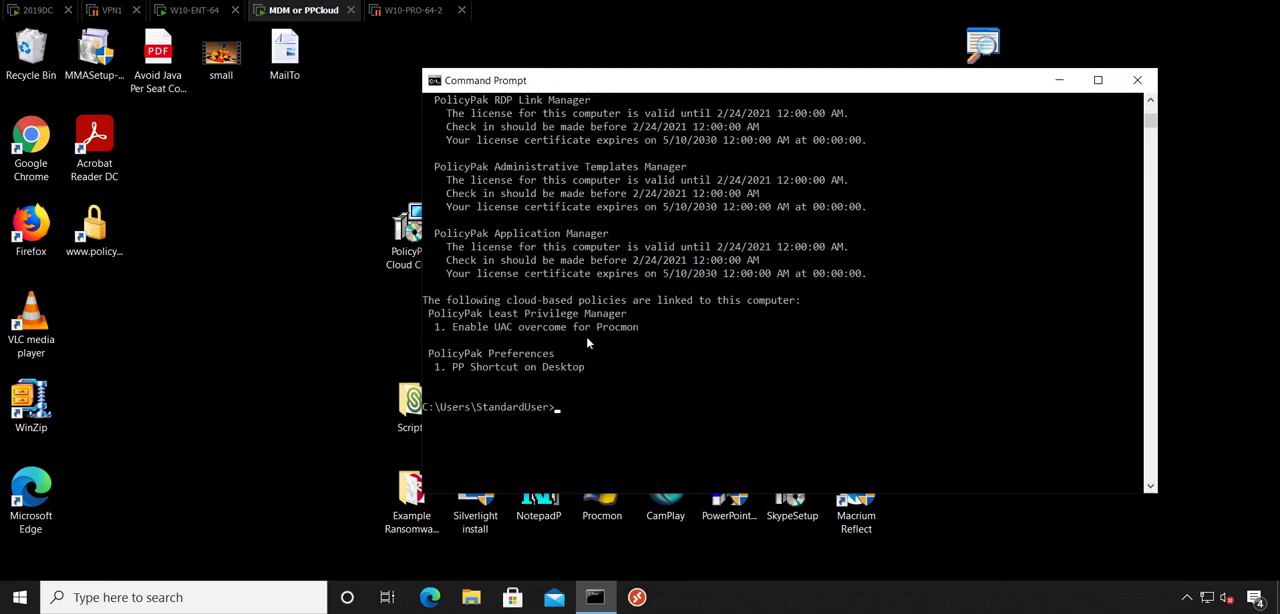
Move the Command Prompt window away from the desktop icons and launch Procmon to test the elevation policy.
left_click_drag(567, 84, 800, 53)
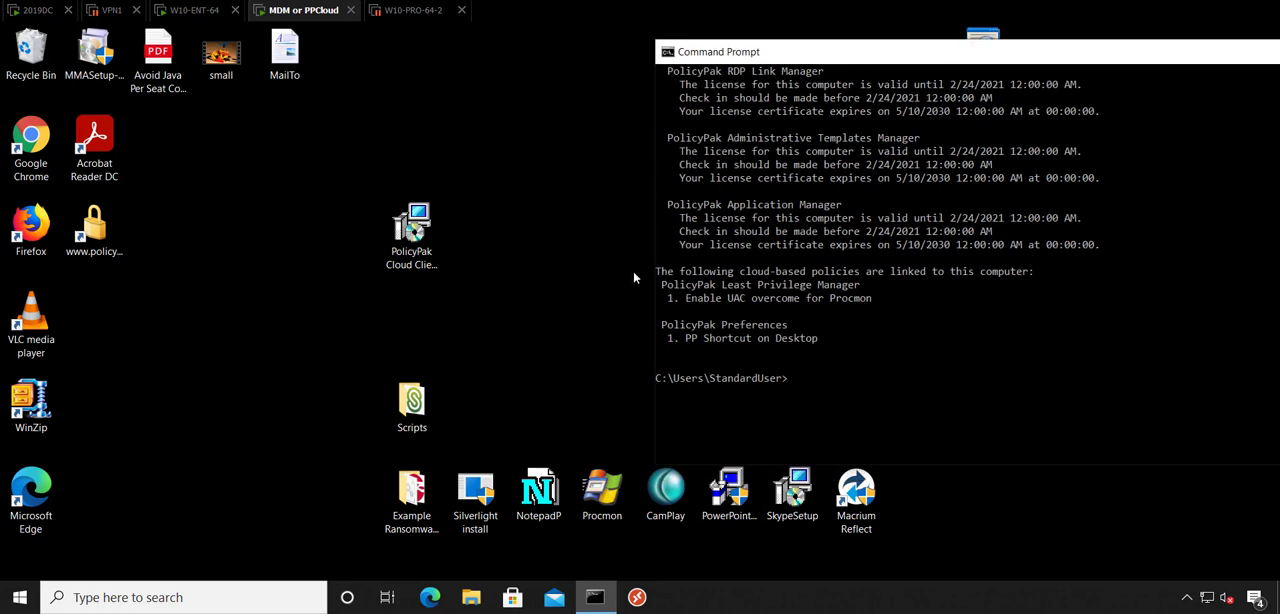
left_click(545, 355)
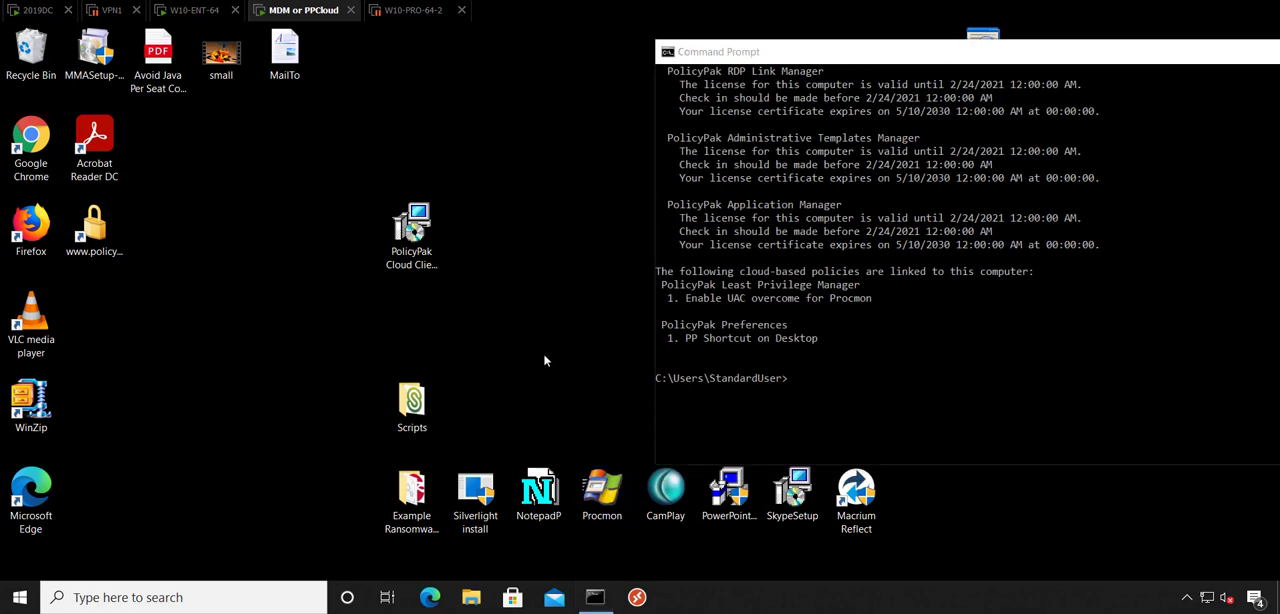
left_click(606, 496)
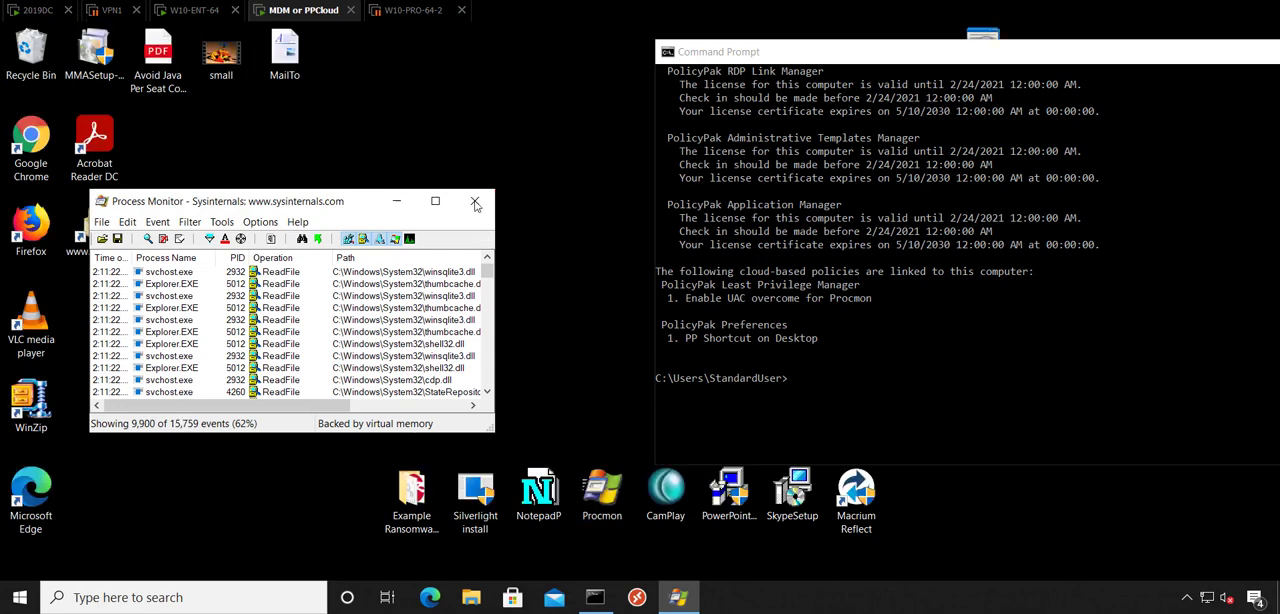
Back on 2019DC, create a PolicyPak Browser Router policy for the Work From Home group named "PolicyPak Browser Router Manager Test".
left_click(38, 10)
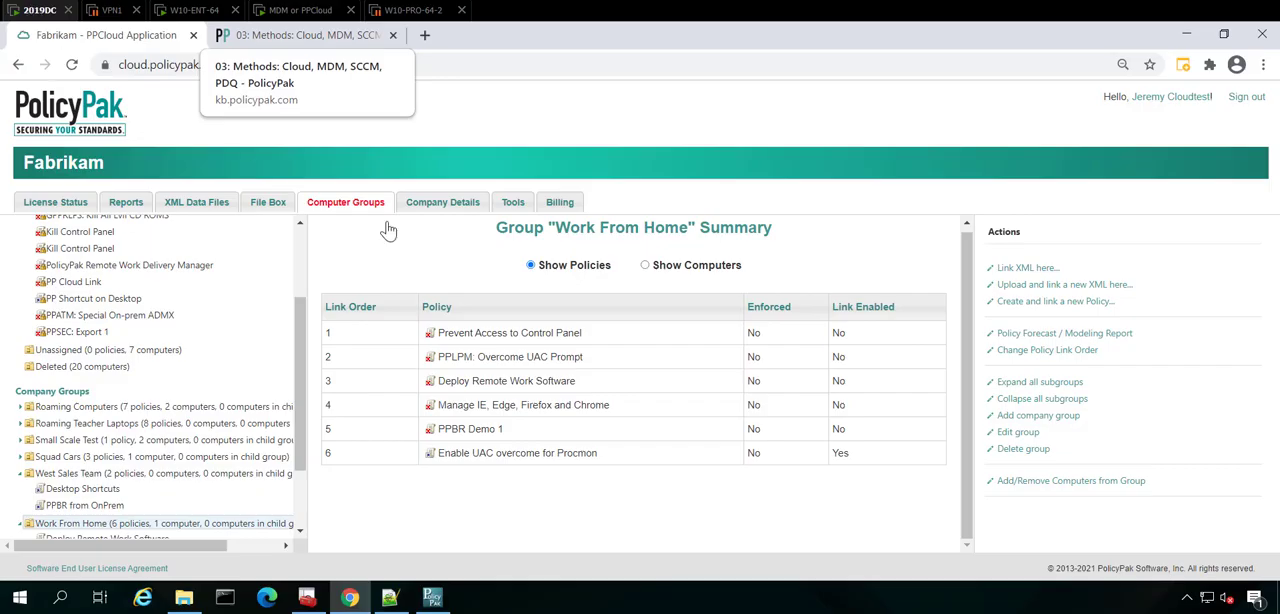
scroll(190, 490, "down", 2)
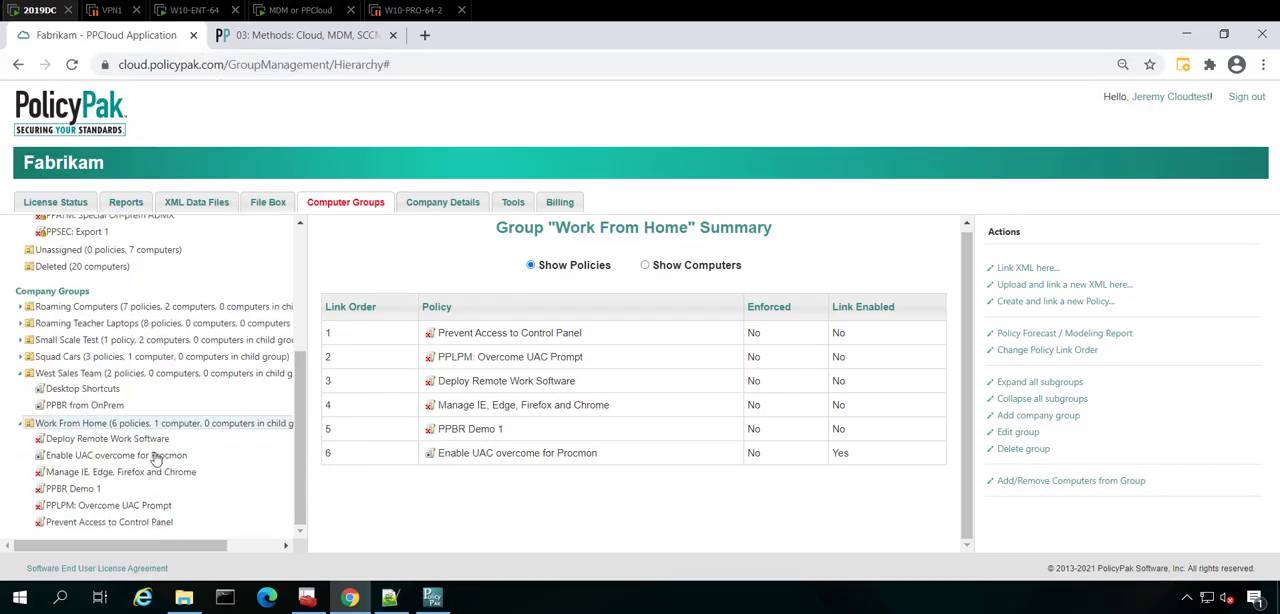
left_click(1058, 302)
scroll(578, 400, "down", 2)
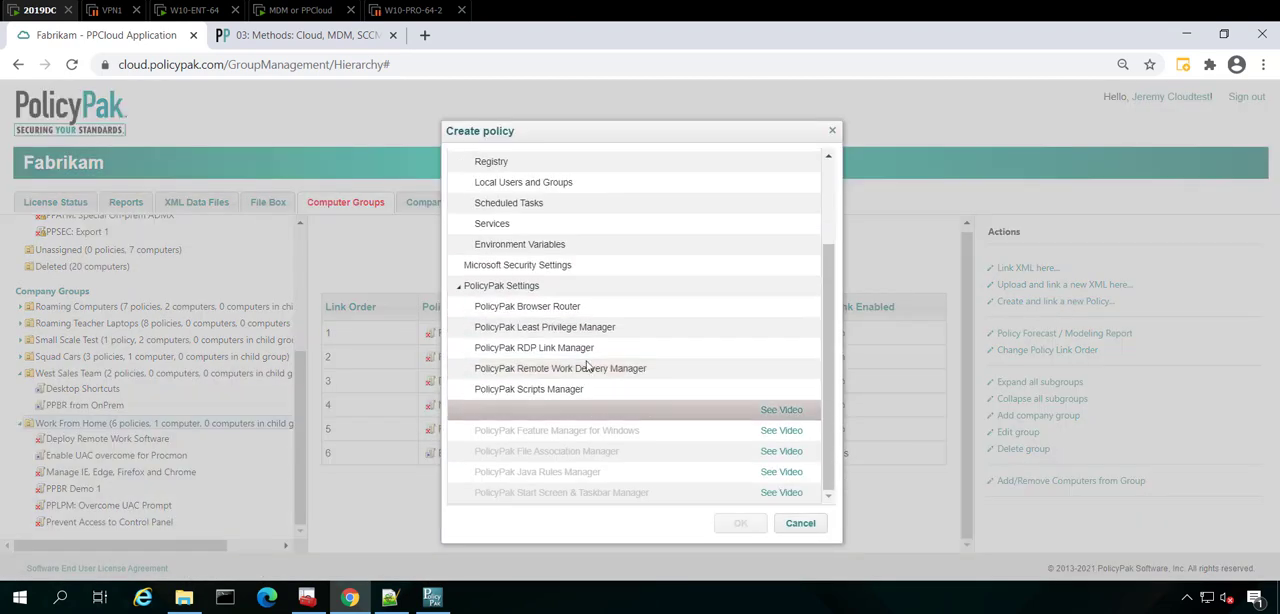
left_click(596, 308)
left_click(738, 523)
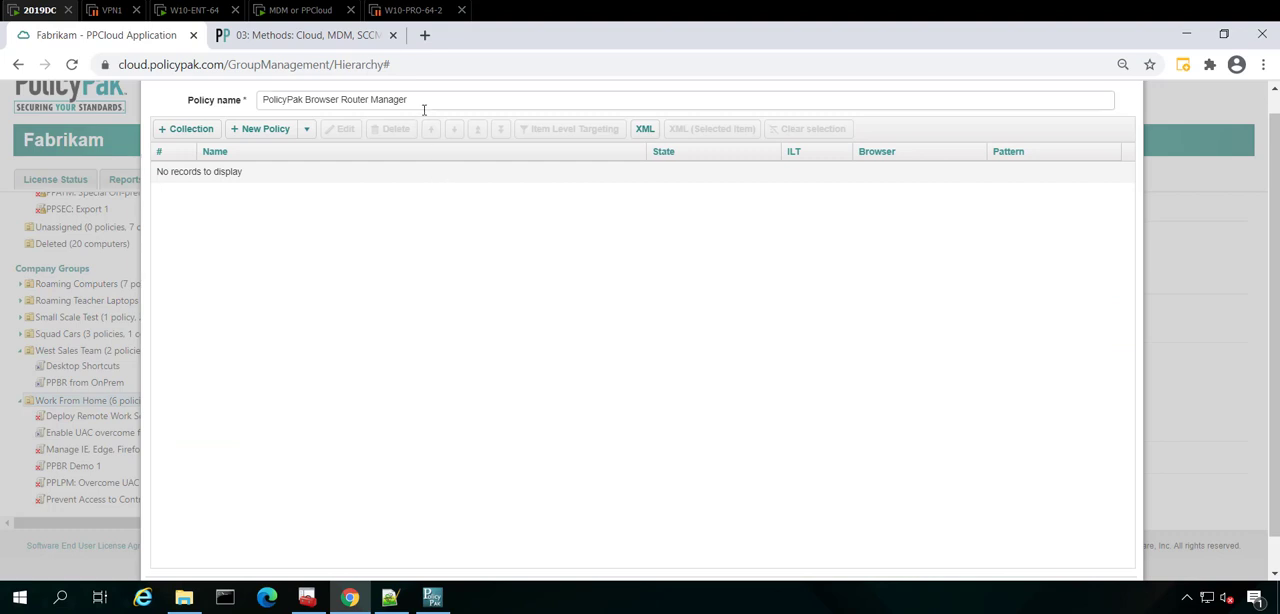
left_click(432, 100)
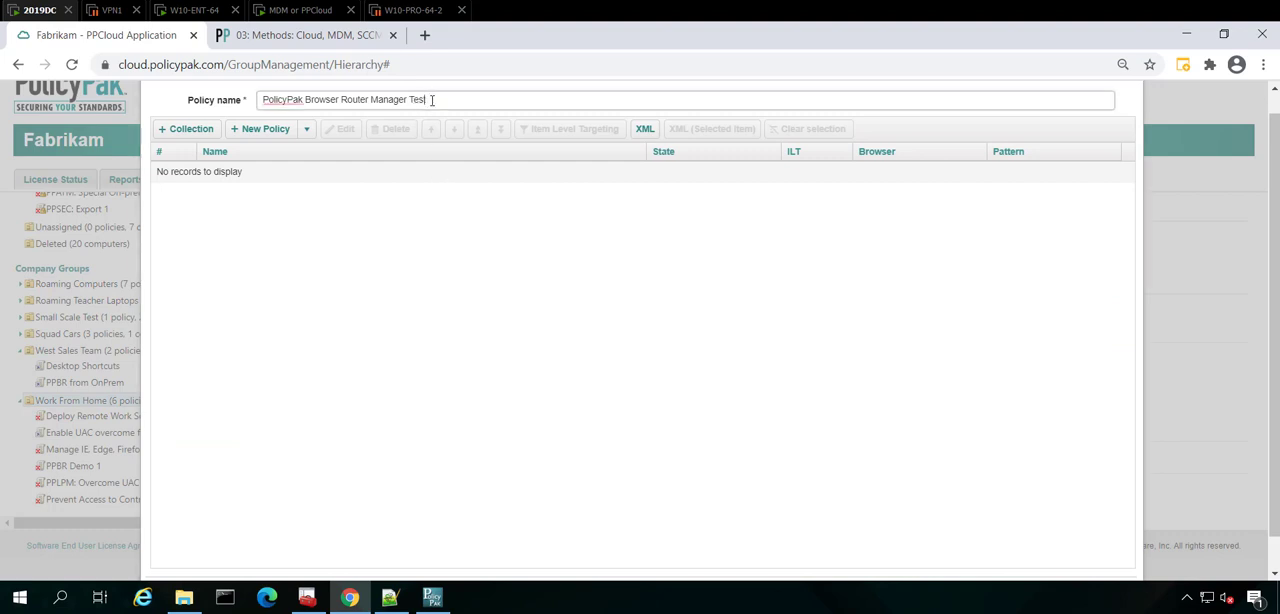
Add a Browser Router Policy entry named "Policypak to Chrome".
left_click(306, 129)
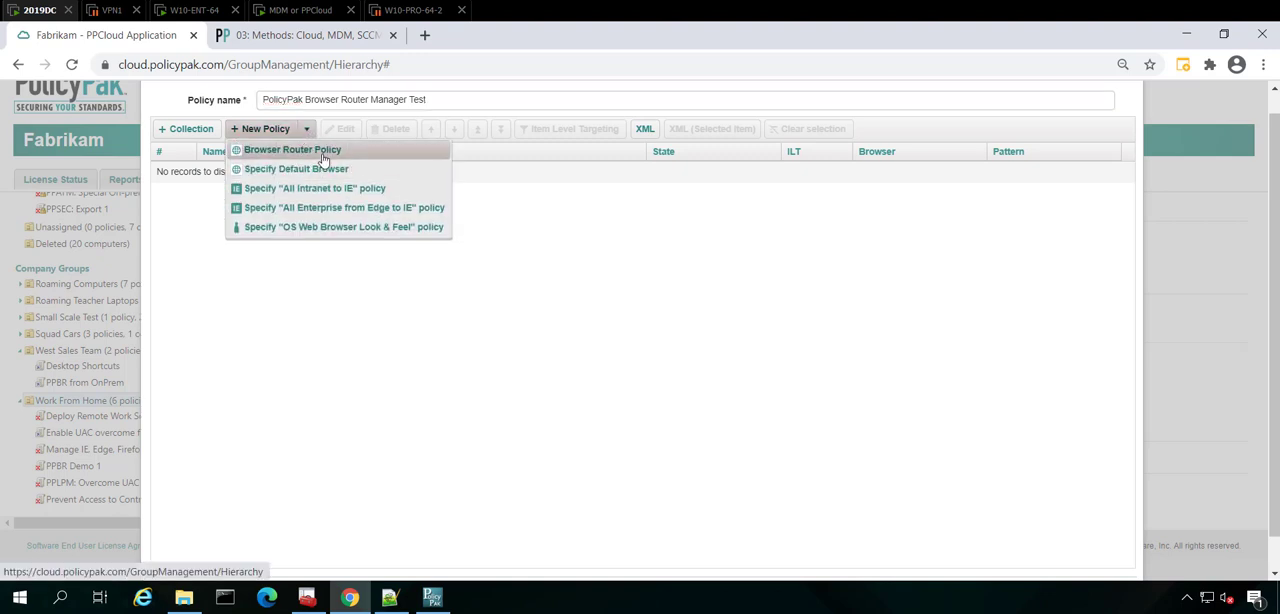
left_click(322, 153)
left_click(543, 116)
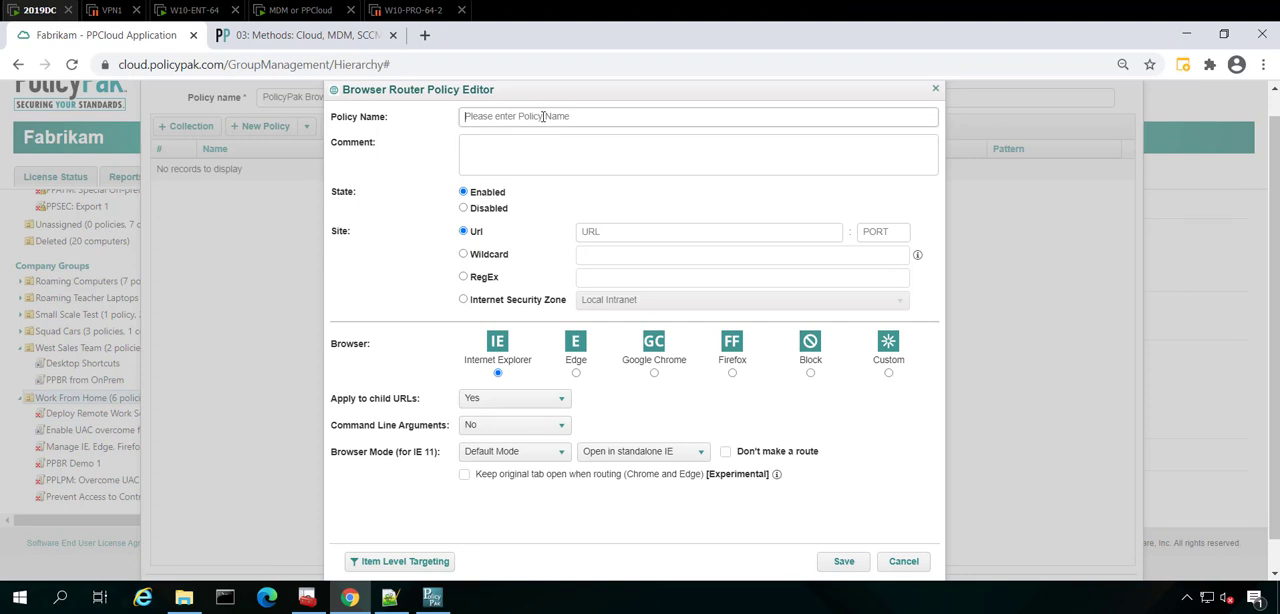
type("Pc")
type("licypak to Chrome")
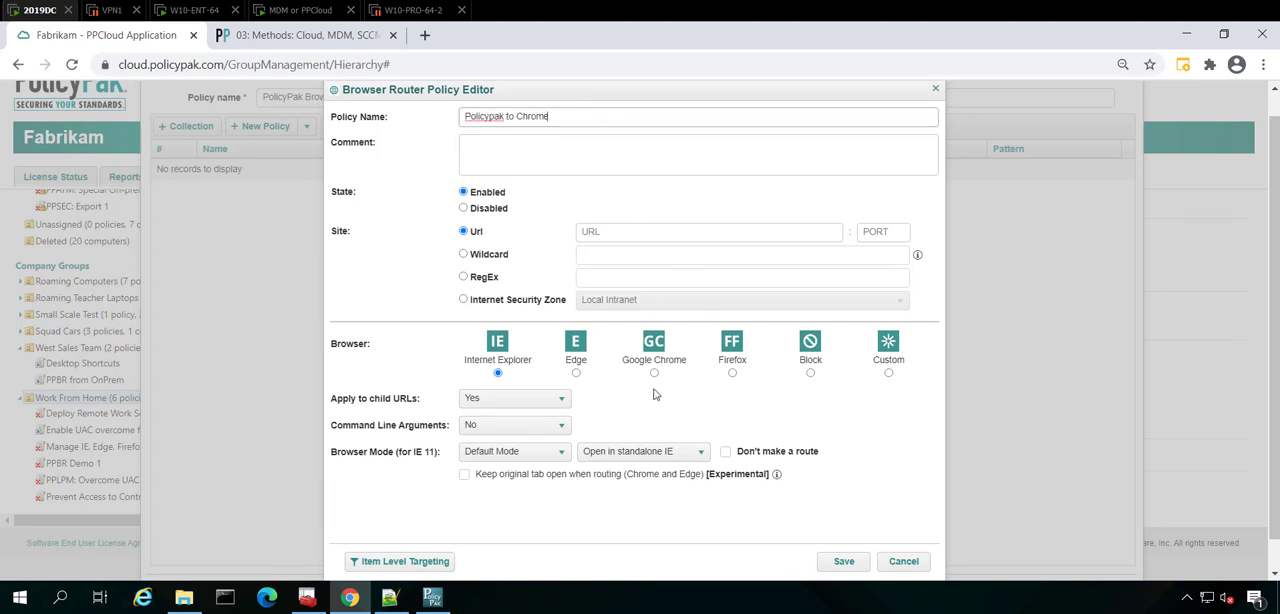
Route sites matching the wildcard *policypak* to Google Chrome, and save the rule and the policy to the group.
left_click(499, 257)
left_click(501, 256)
left_click(672, 259)
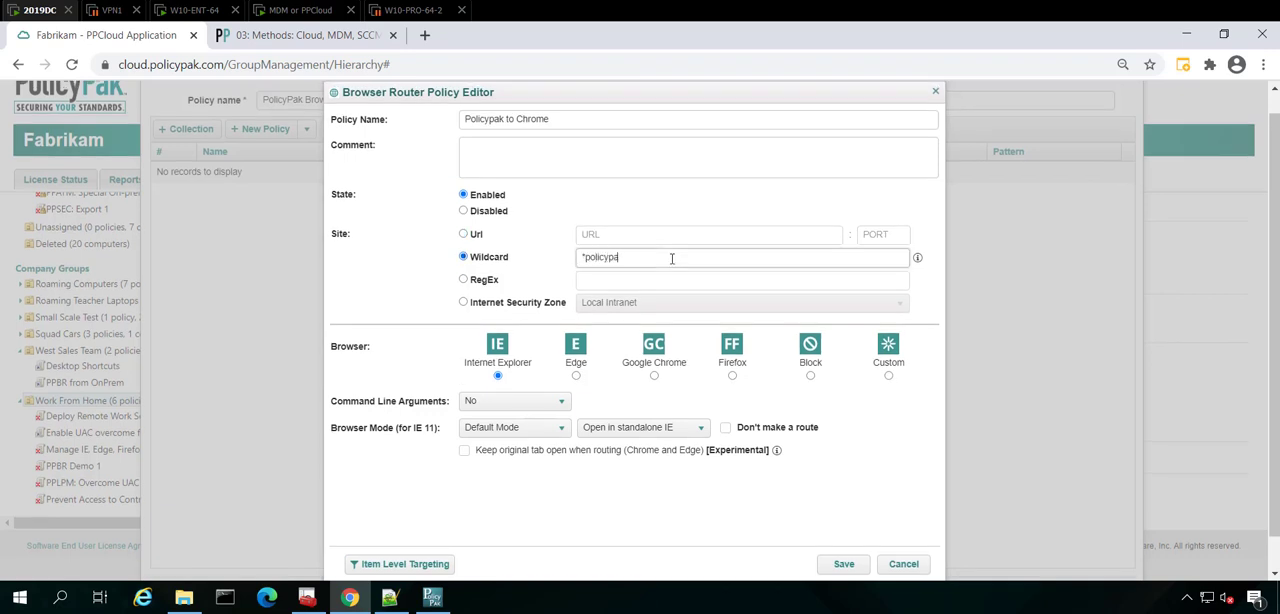
left_click(654, 376)
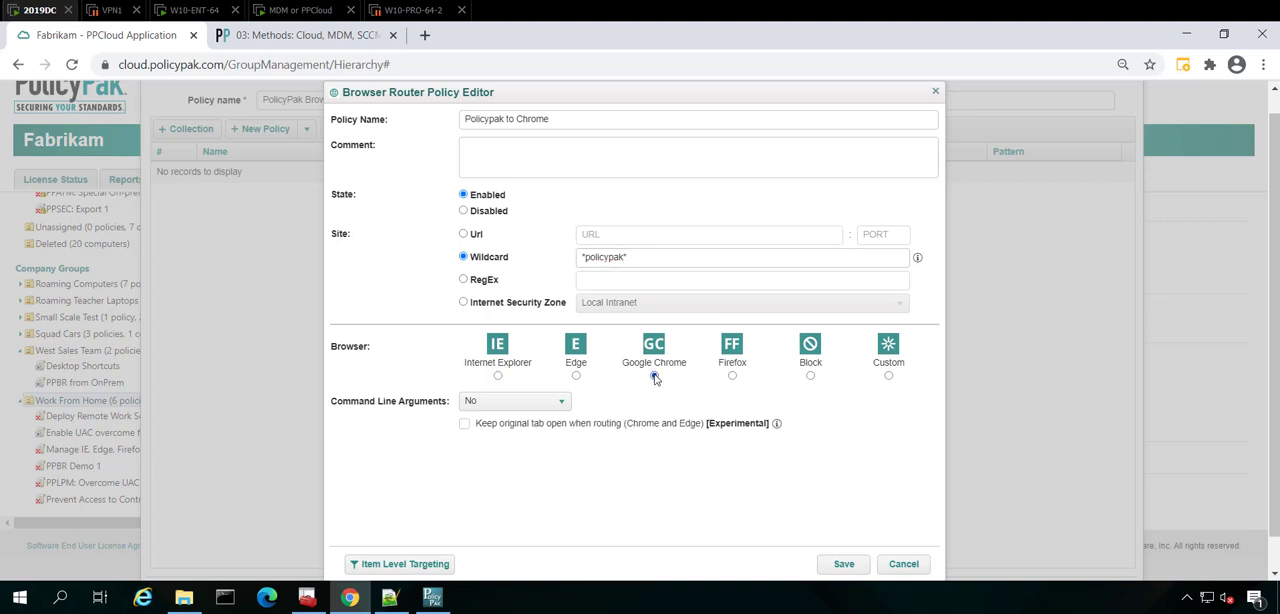
left_click(843, 564)
scroll(1033, 432, "down", 1)
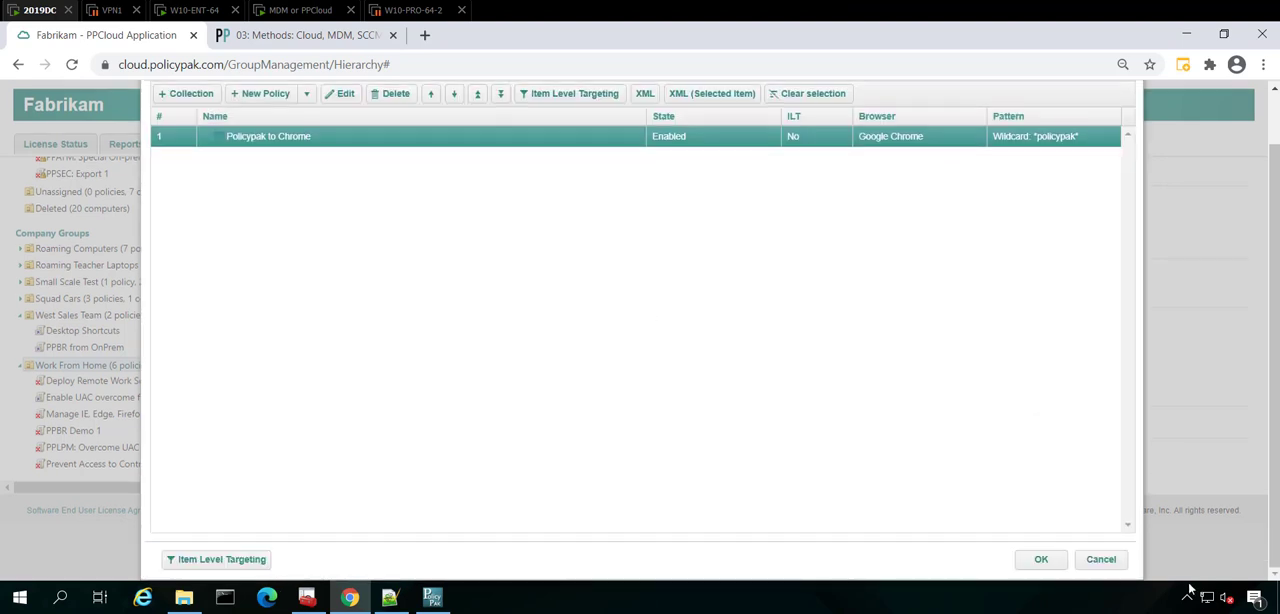
left_click(1043, 560)
On the MDM or PPCloud client machine, run ppcloud /sync in the Command Prompt.
left_click(296, 14)
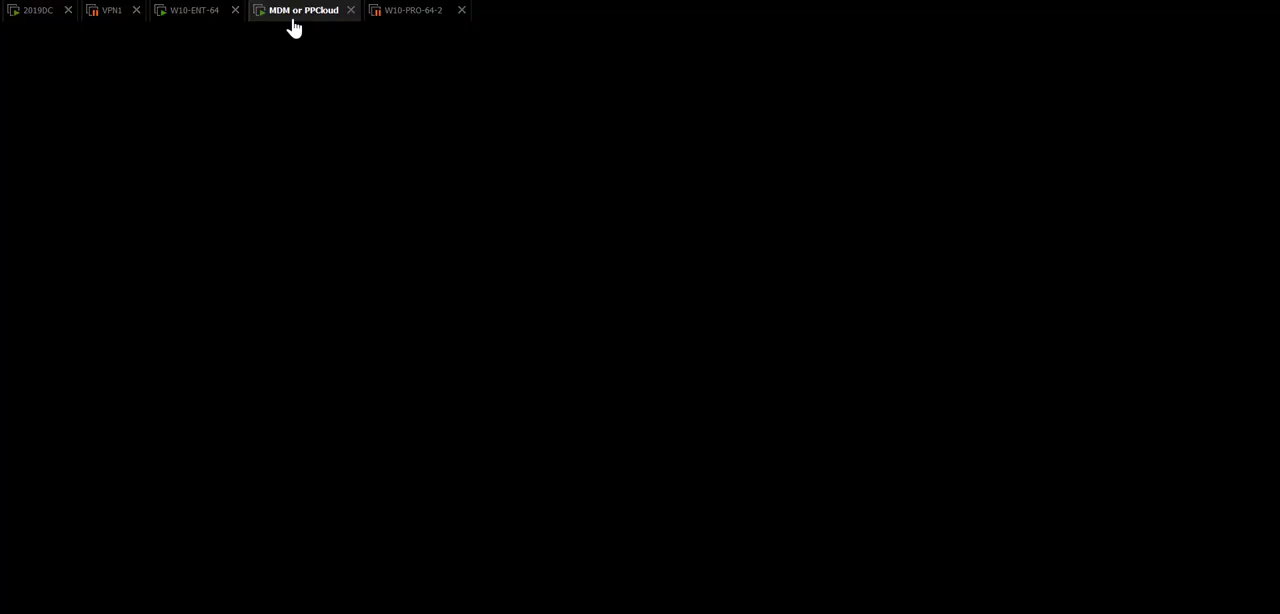
type("ppcloud /sync")
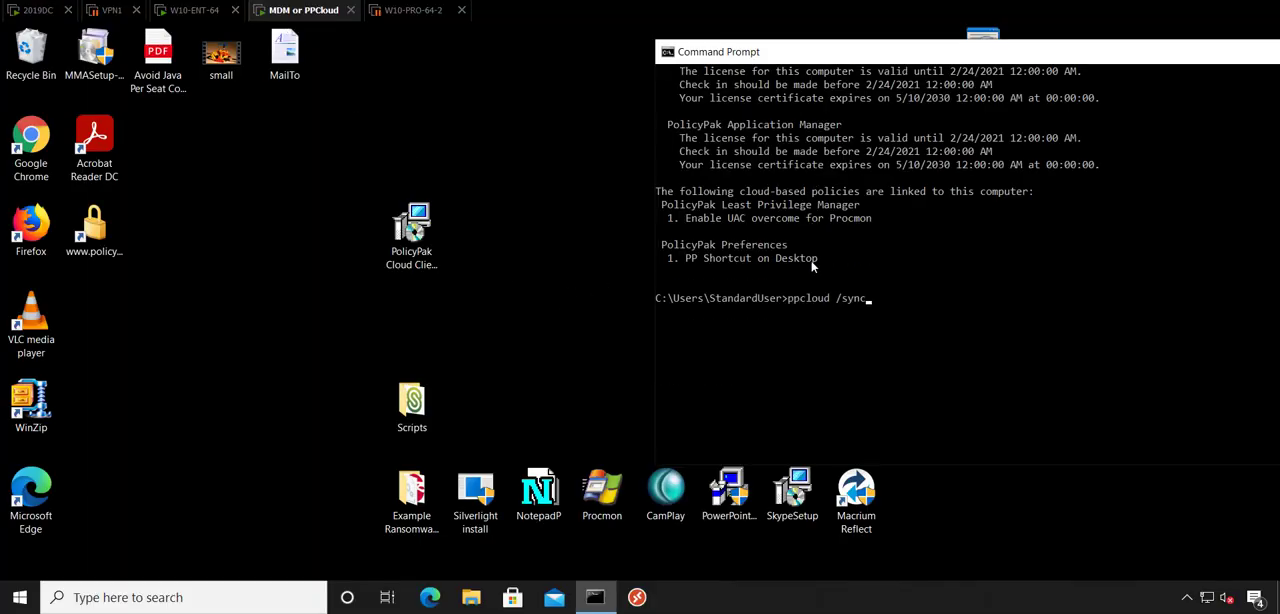
key("Return")
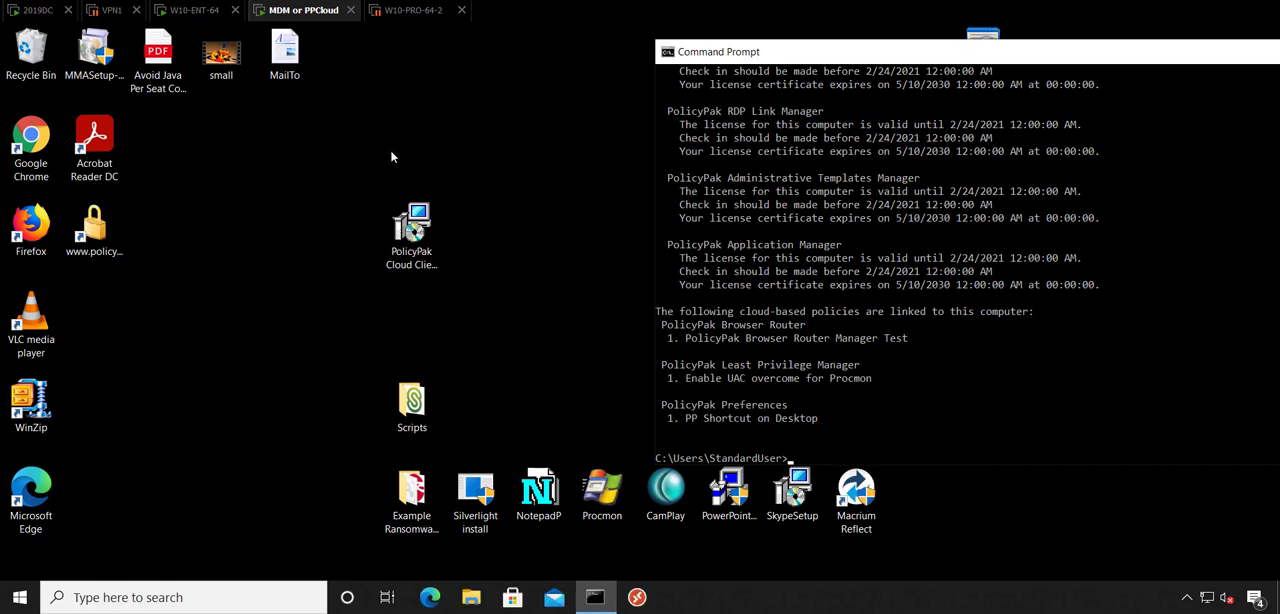
double_click(284, 50)
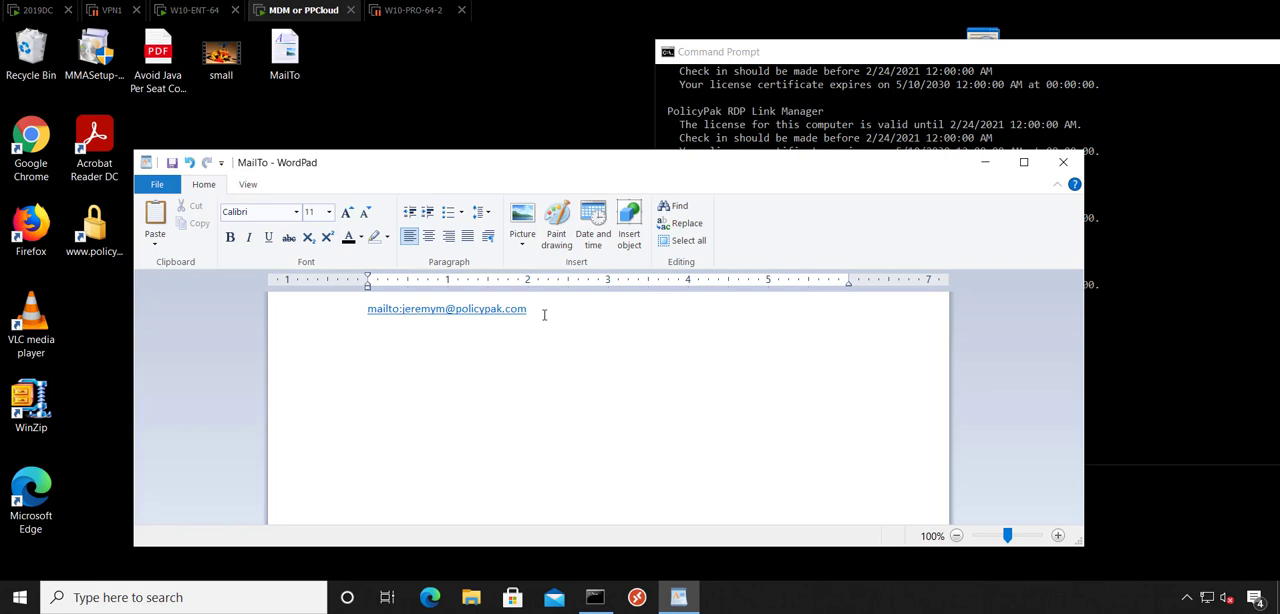
type("ww.policypak.com")
key("Return")
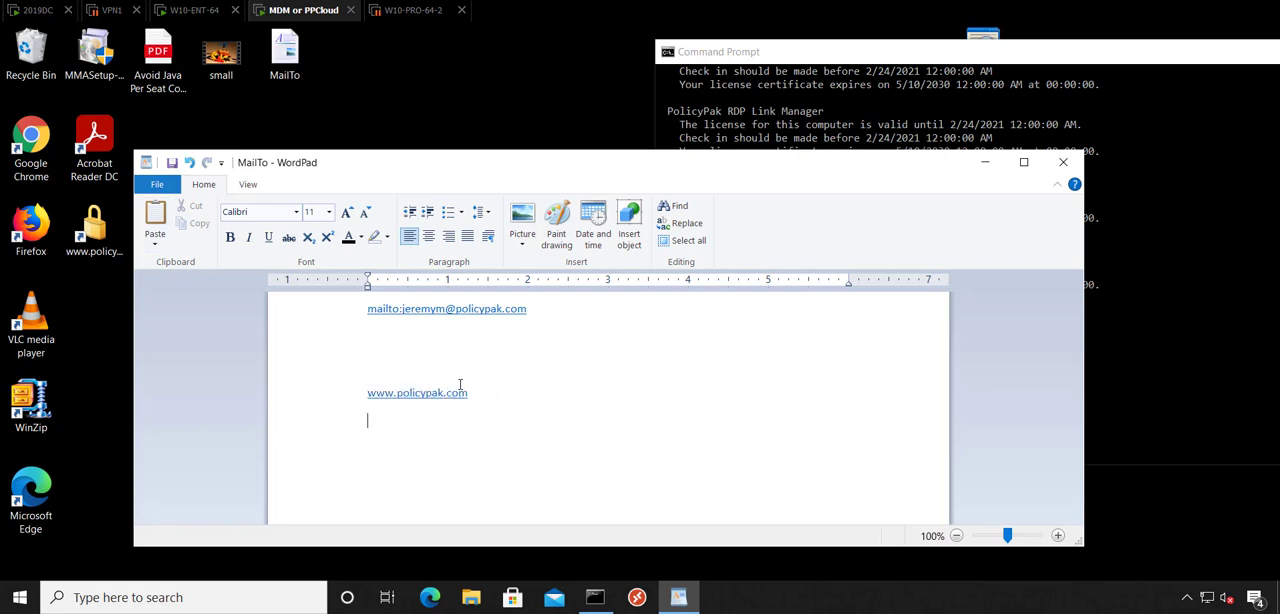
left_click(446, 392)
left_click(604, 404)
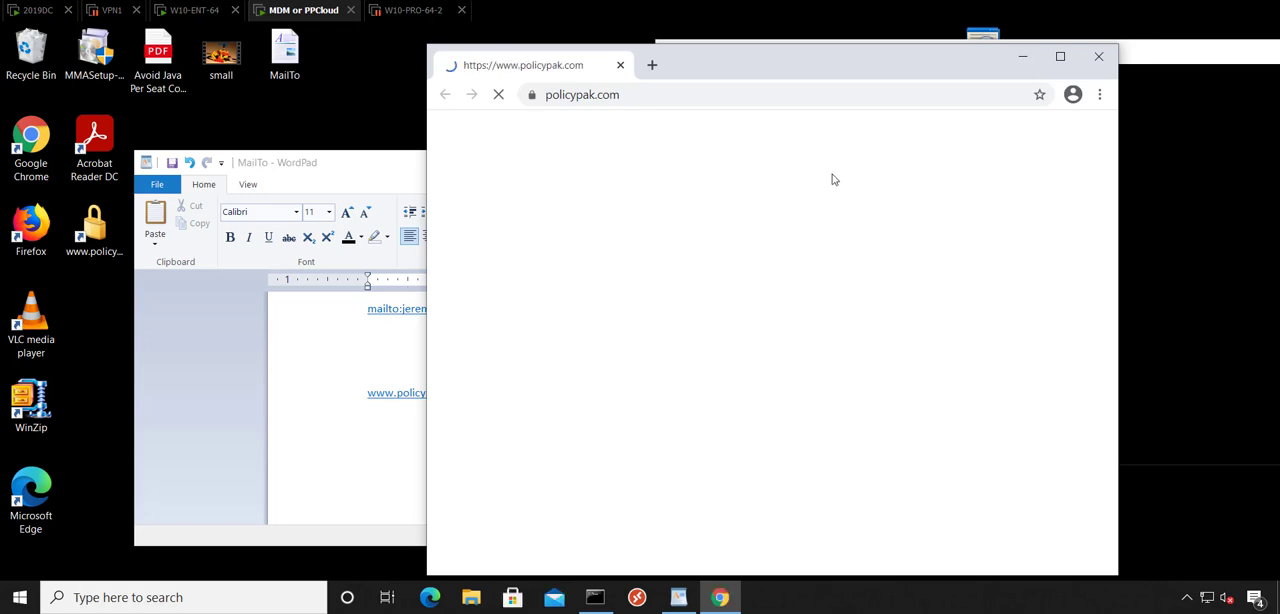
Return to 2019DC and open the "PPBR: Browser Router Always On Demo" GPO under Sales for editing in the Group Policy Management console.
left_click(33, 14)
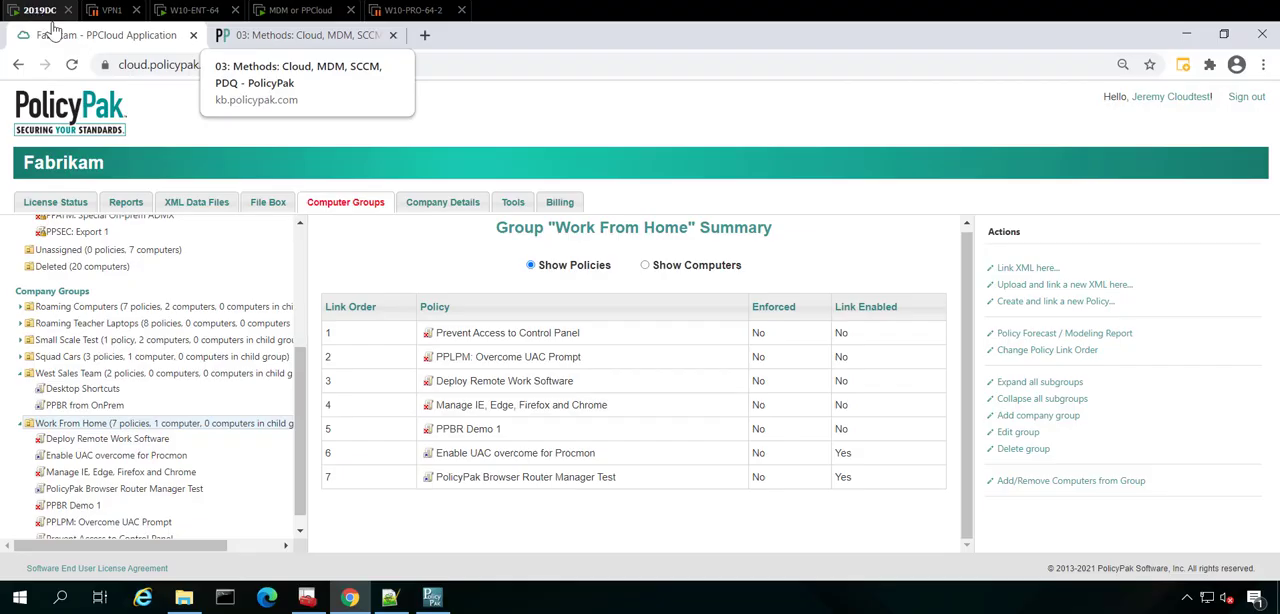
left_click(307, 598)
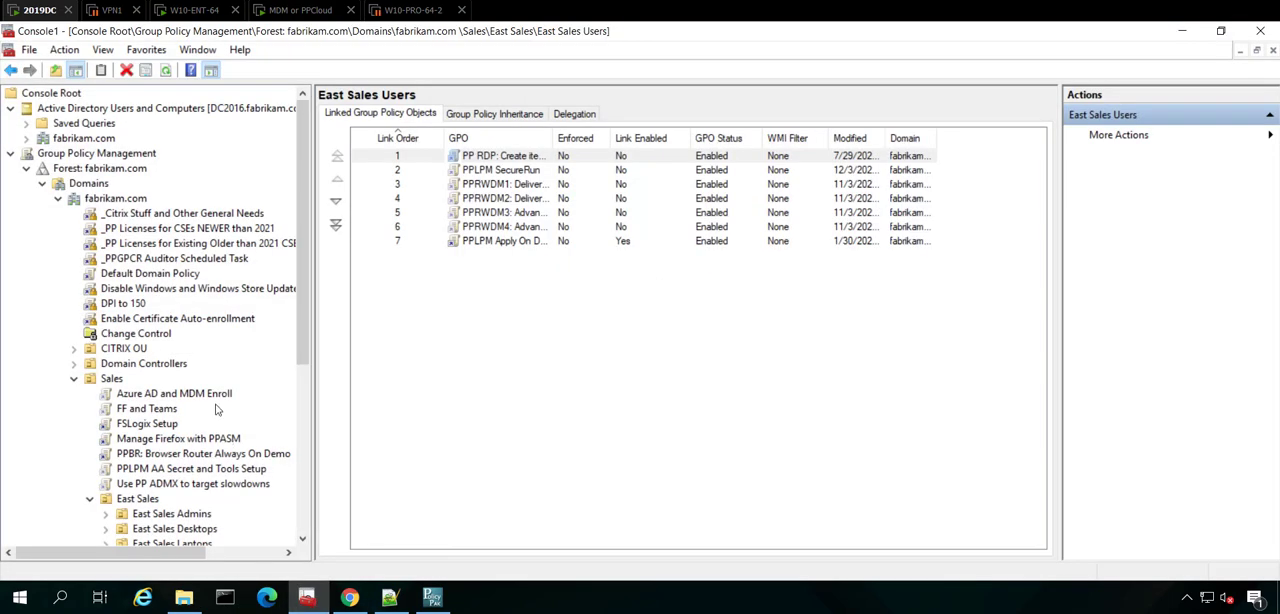
scroll(210, 368, "down", 2)
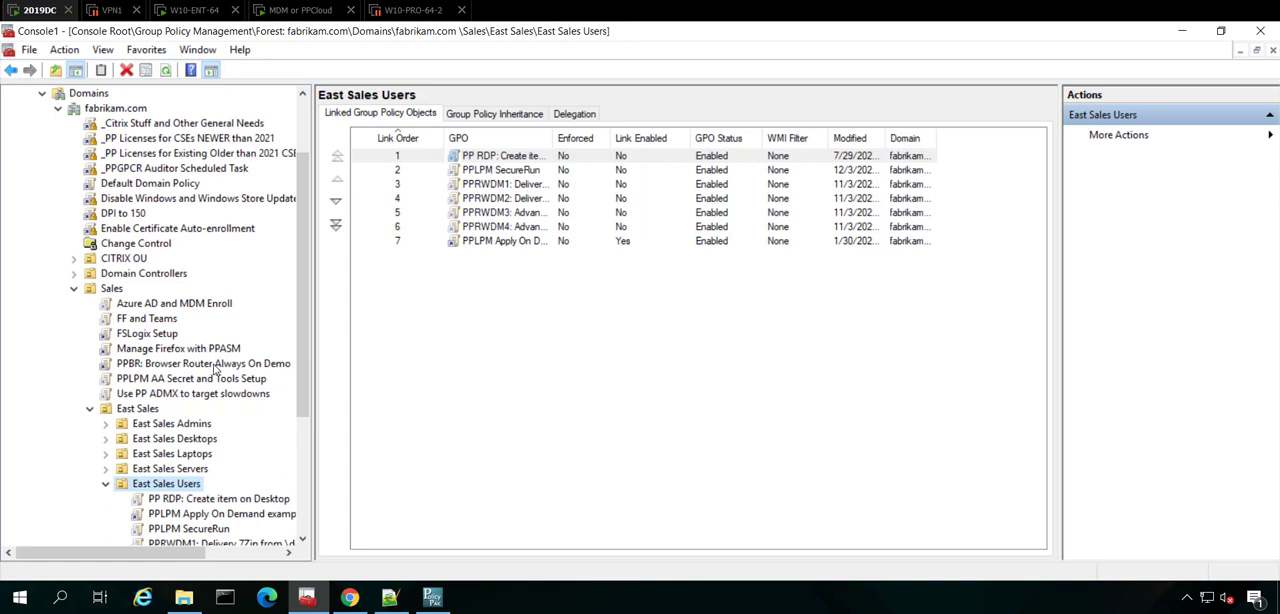
right_click(214, 368)
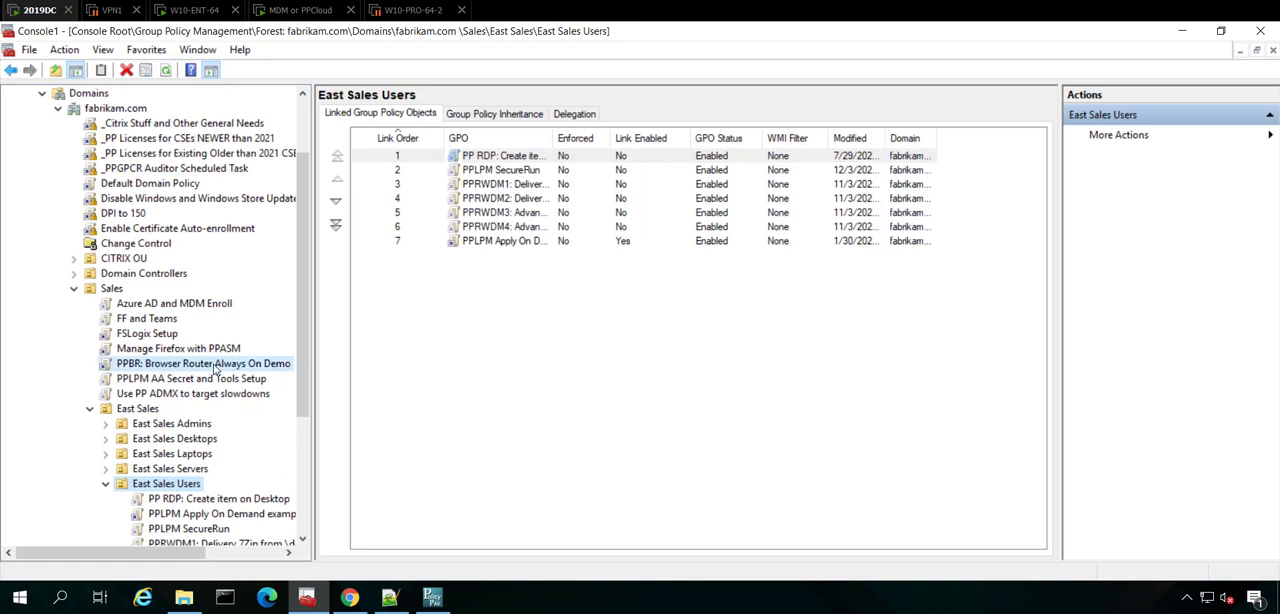
left_click(263, 381)
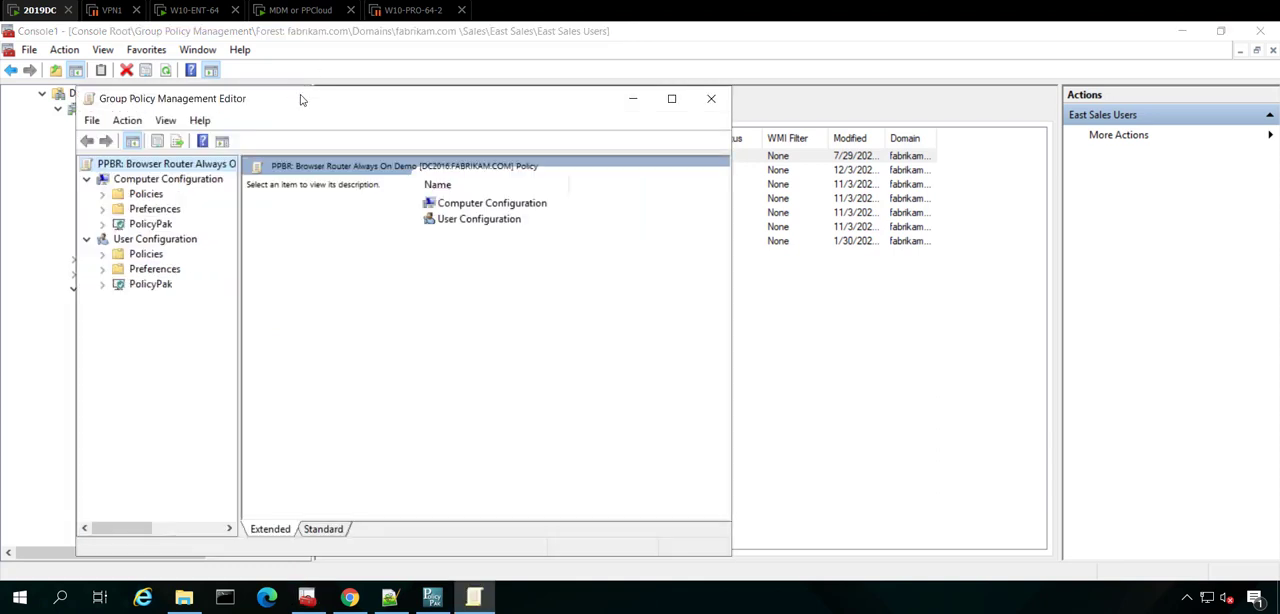
Maximize the Group Policy editor and open the Browser Router settings within the PolicyPak section of Computer Configuration.
double_click(300, 96)
left_click(27, 154)
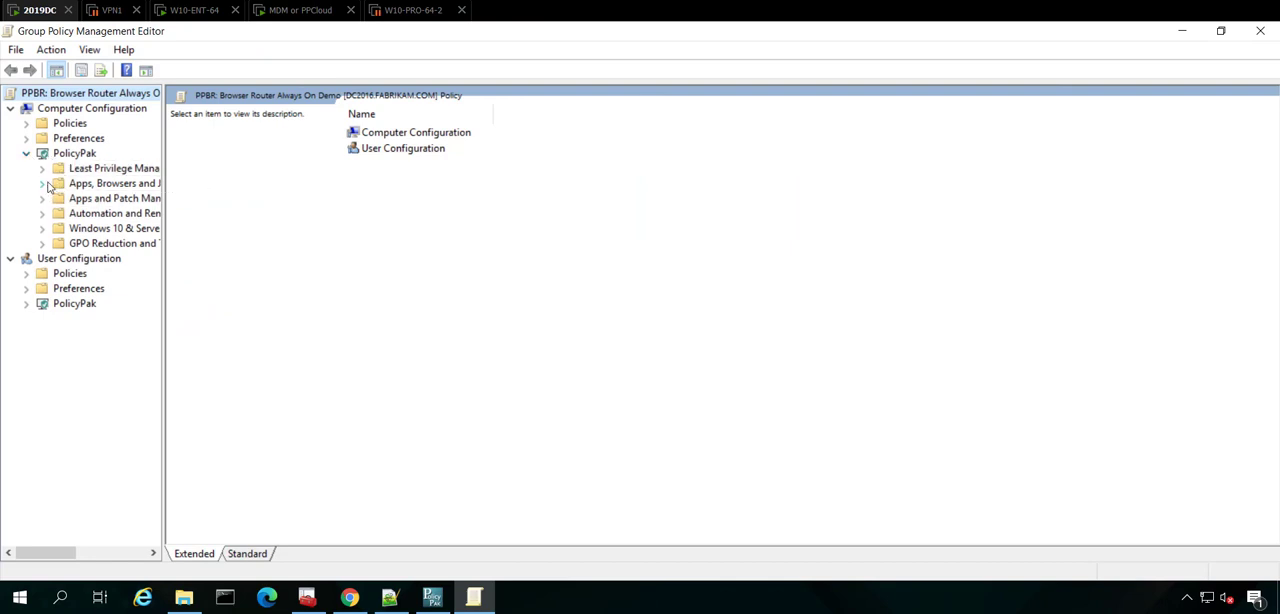
left_click(42, 184)
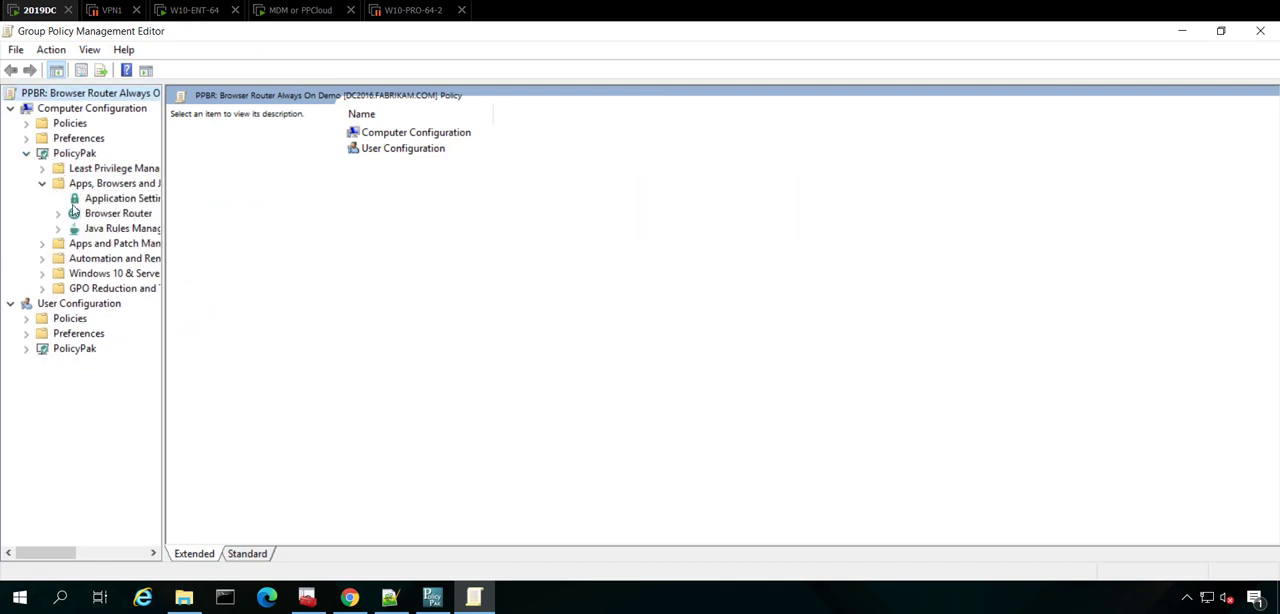
left_click(102, 214)
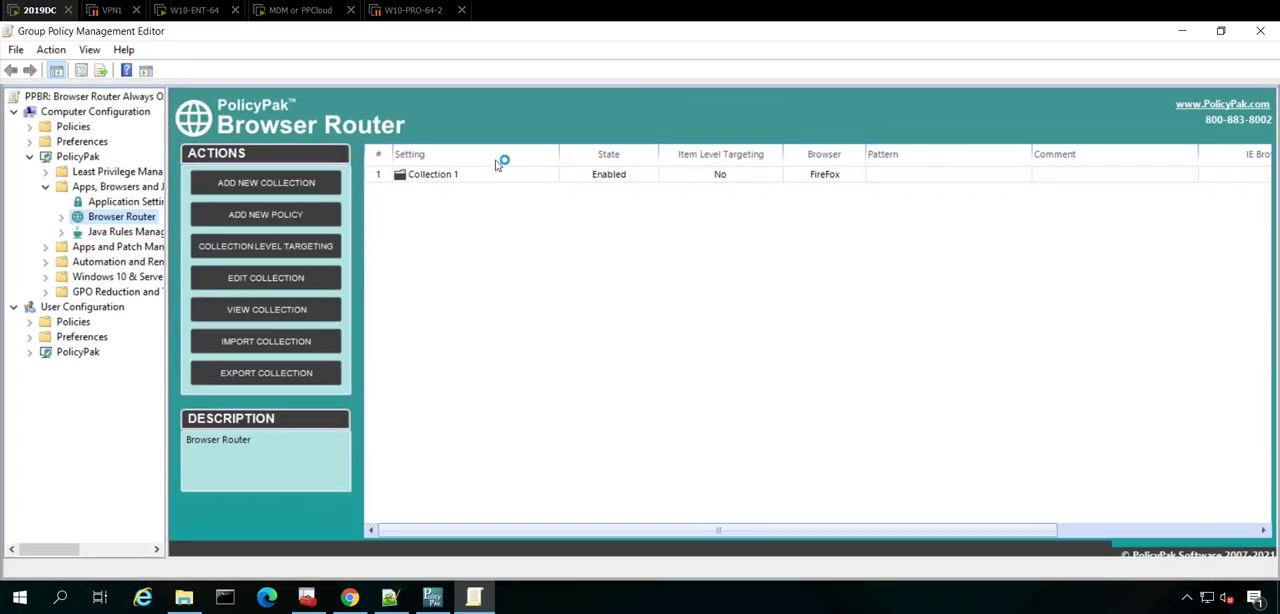
Open Collection 1 in Browser Router, view the collection as XML in Notepad, and copy all of its text.
double_click(461, 174)
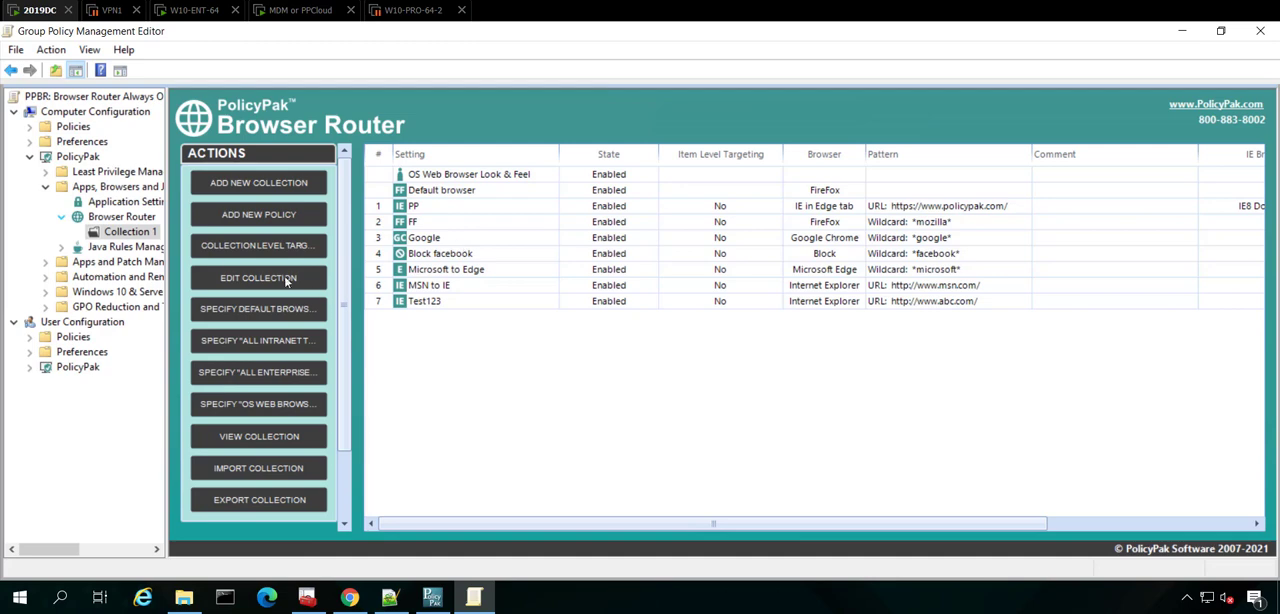
right_click(120, 237)
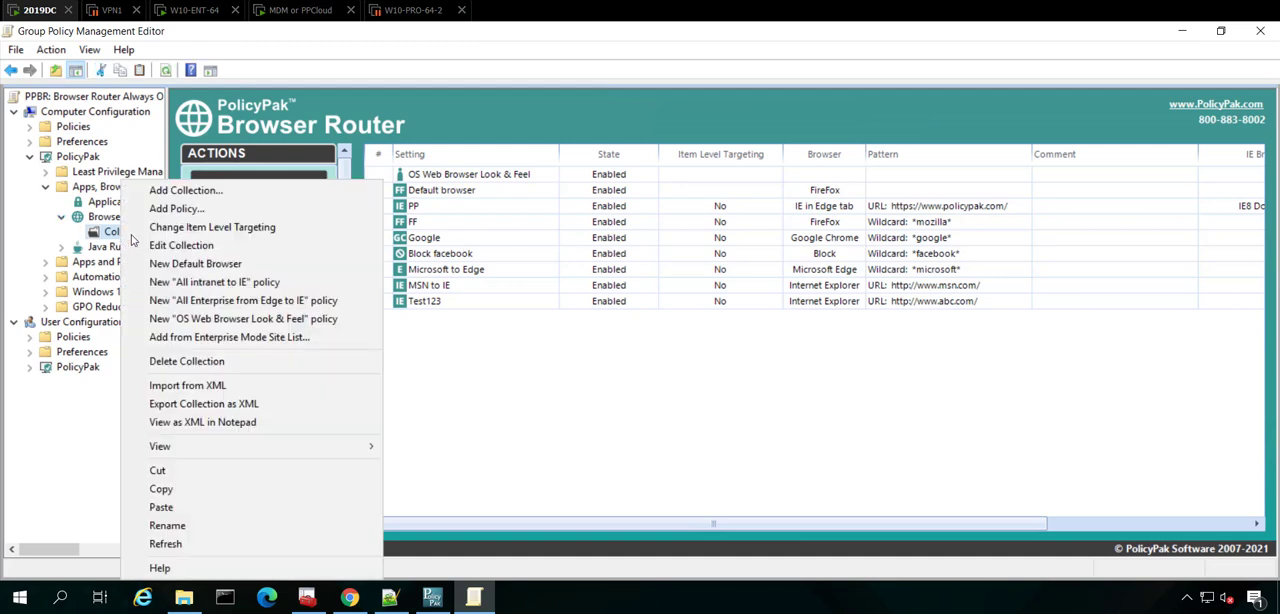
left_click(238, 422)
key("ctrl+a")
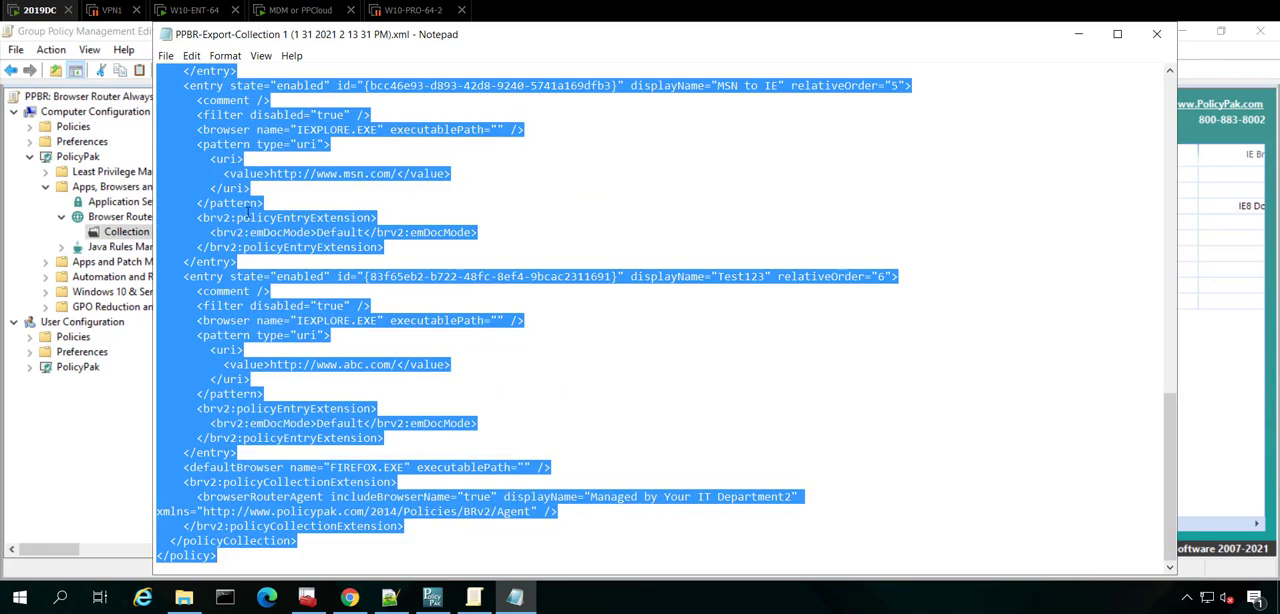
right_click(203, 262)
left_click(245, 309)
left_click(517, 345)
In PolicyPak Cloud, upload and link the copied XML to the Work From Home group with the description "PPBR from OnPrem 123".
left_click(349, 597)
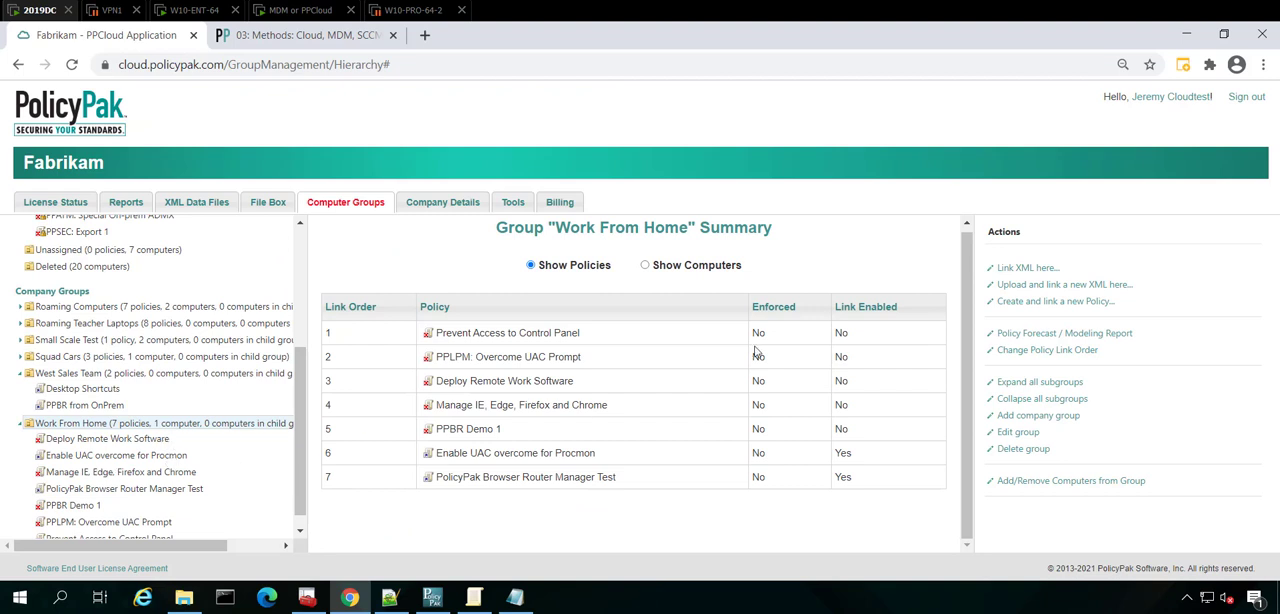
left_click(1053, 285)
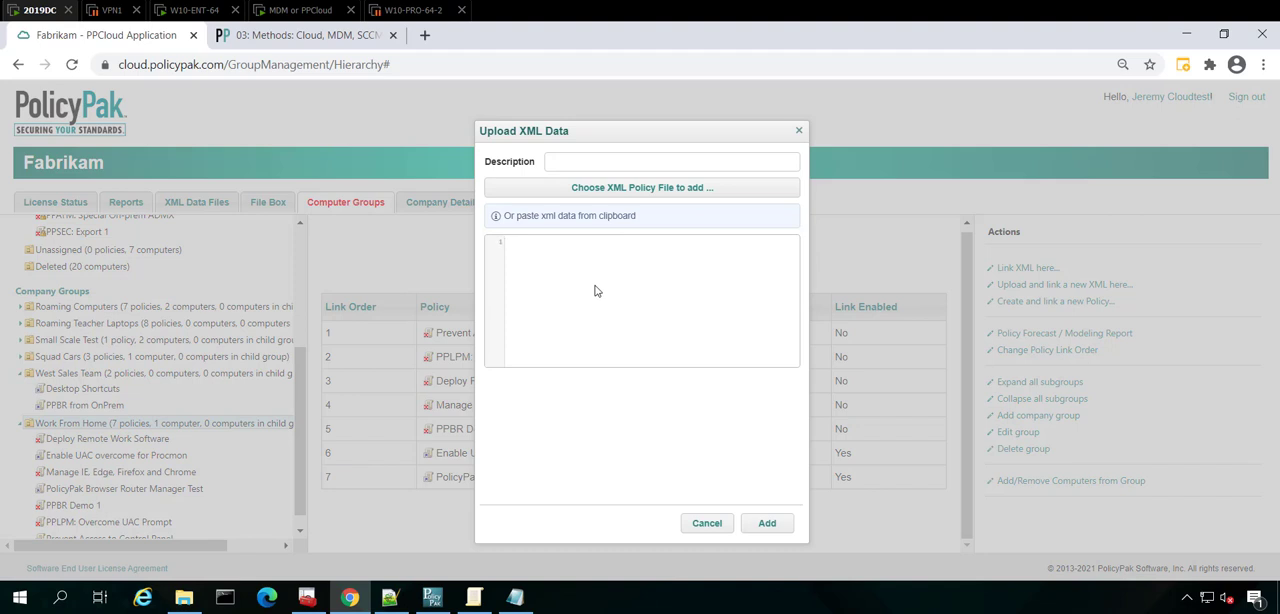
key("ctrl+v")
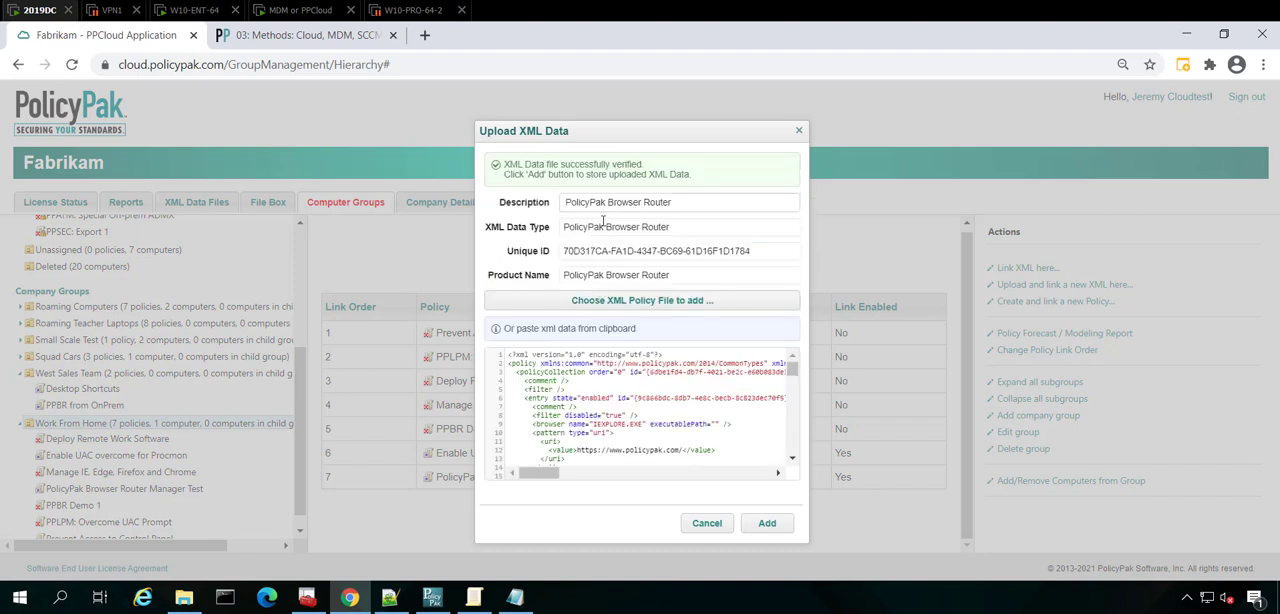
triple_click(662, 204)
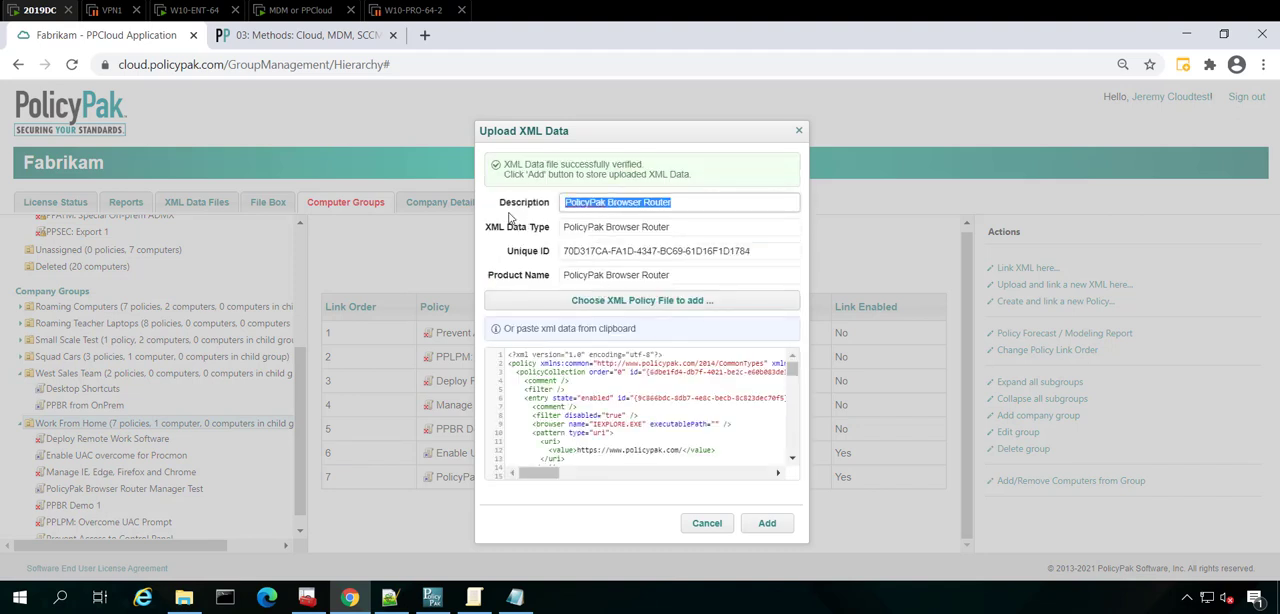
type("PPBR from OnPrem 123")
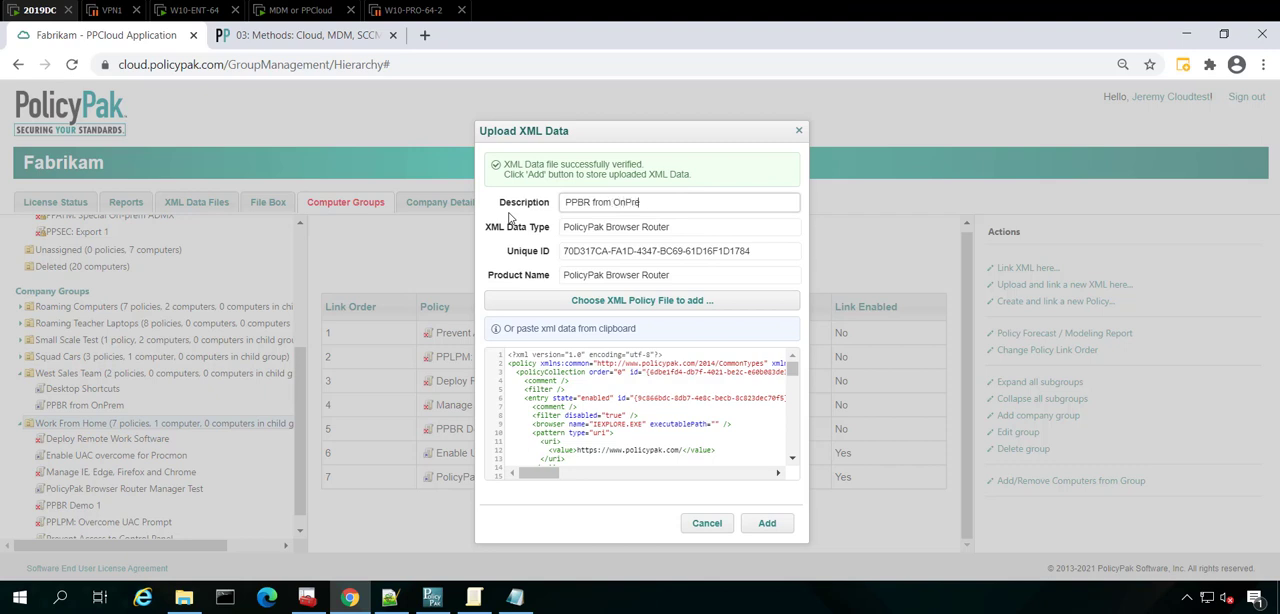
left_click(767, 523)
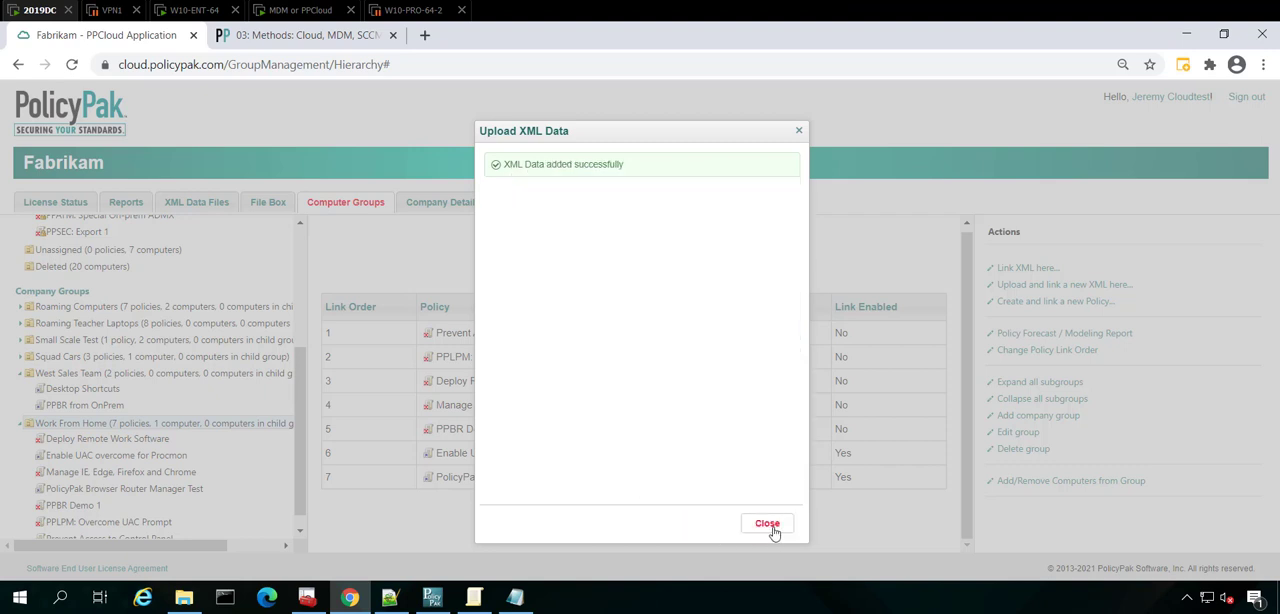
left_click(770, 530)
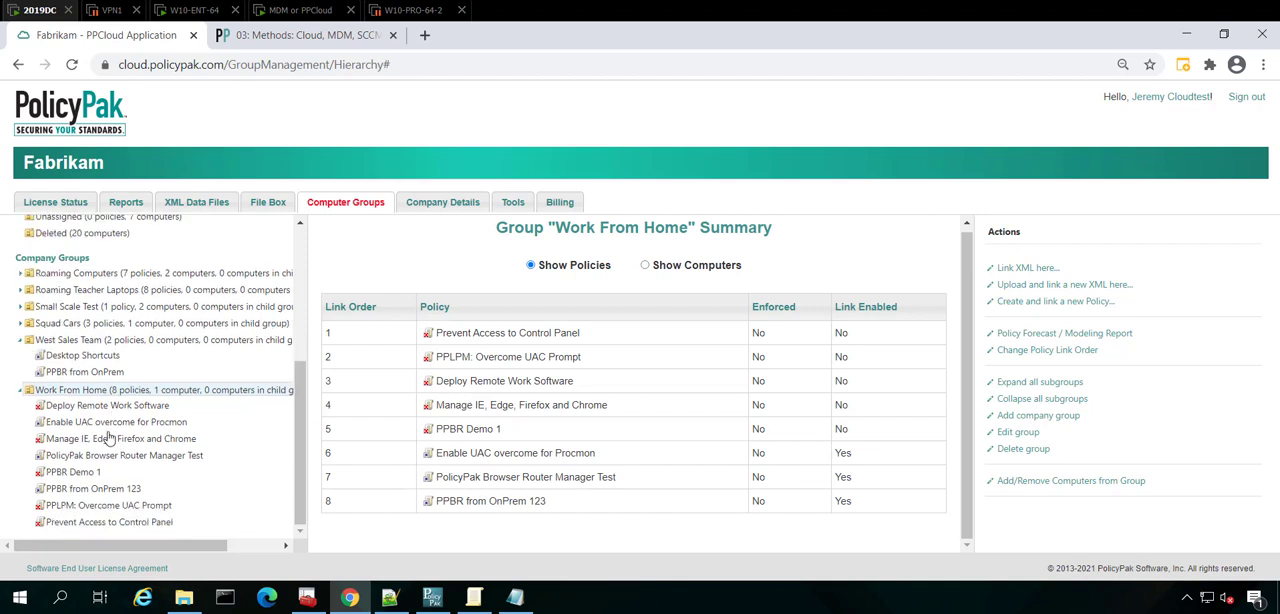
Select the PPBR from OnPrem 123 policy under Work From Home and review its report through the last entry.
left_click(115, 489)
left_click(750, 270)
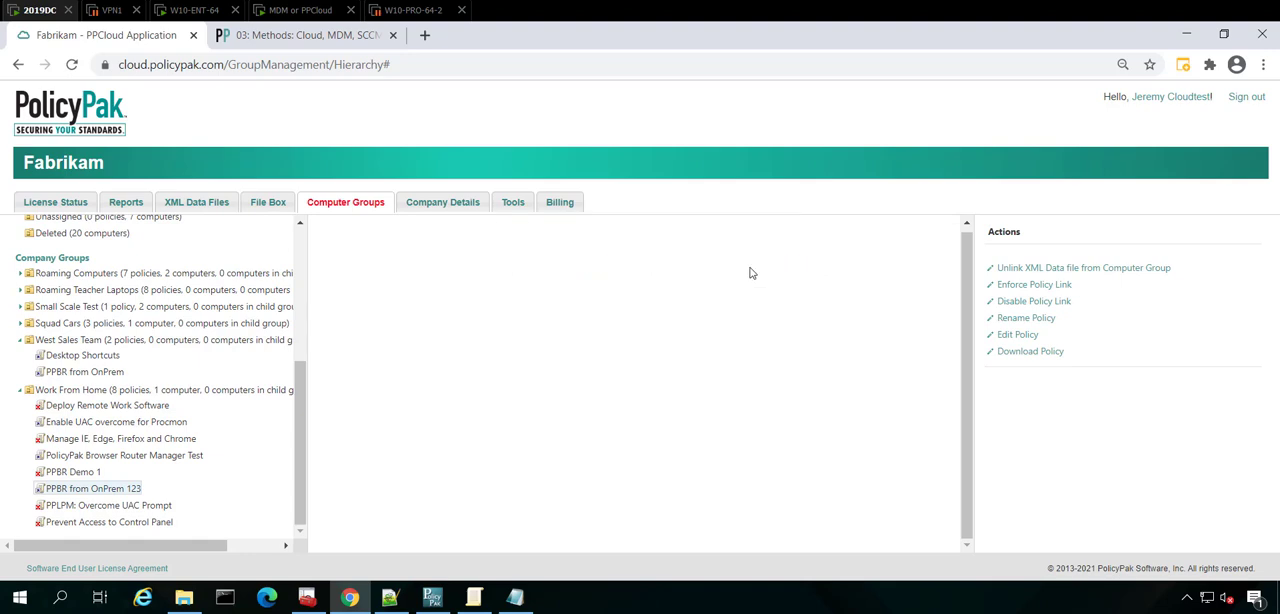
scroll(790, 342, "down", 10)
scroll(790, 342, "down", 4)
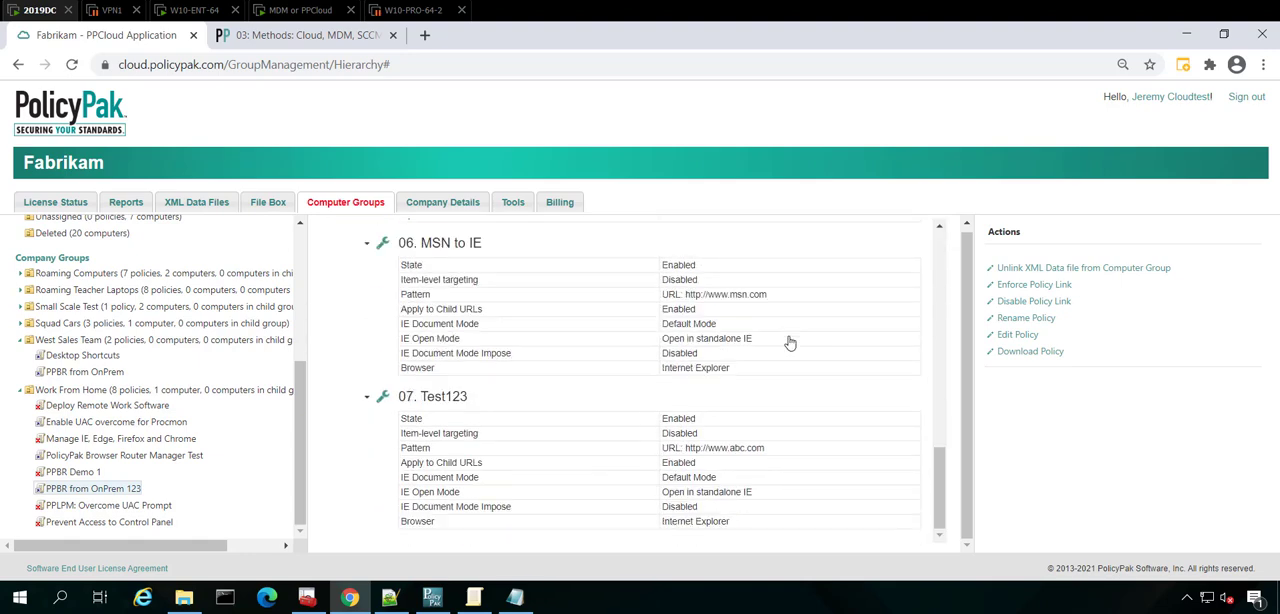
Open PPBR from OnPrem 123 in the Browser Router editor, review its policy entries, and exit without saving.
left_click(1017, 336)
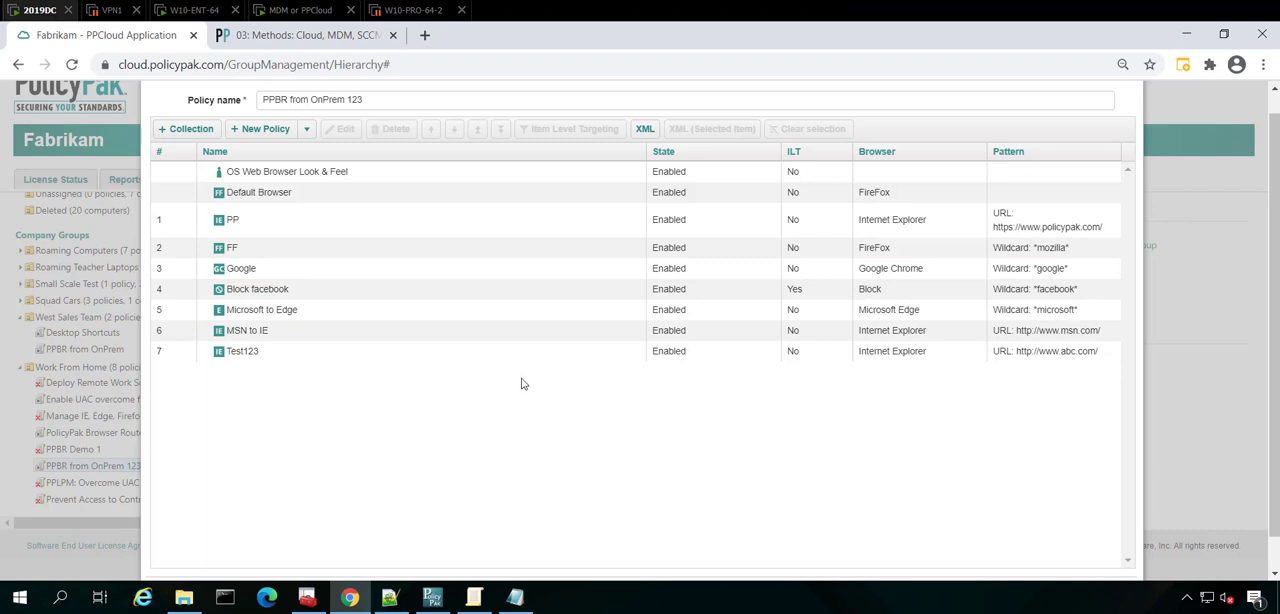
key("Escape")
left_click(666, 390)
scroll(1175, 230, "up", 1)
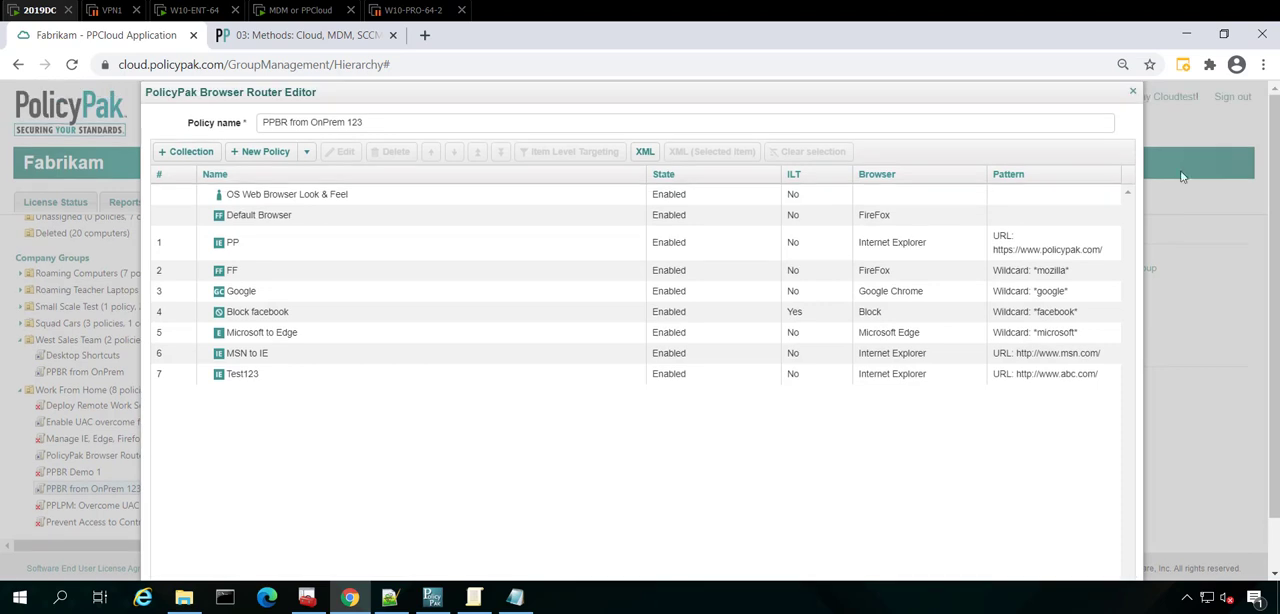
left_click(1134, 92)
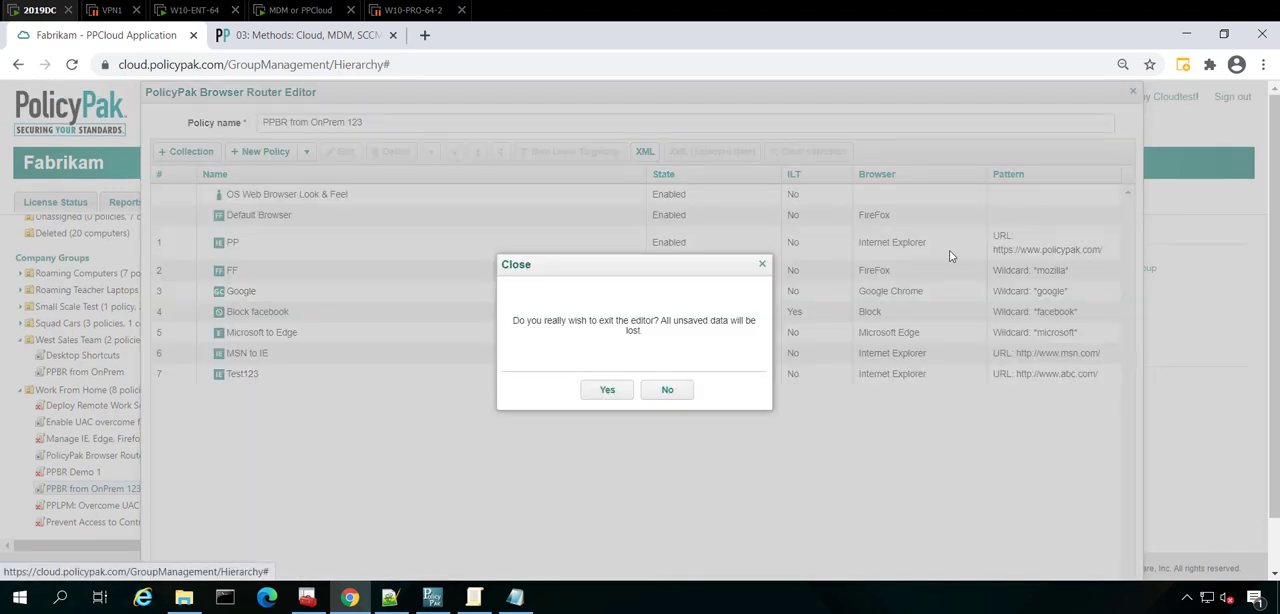
left_click(608, 390)
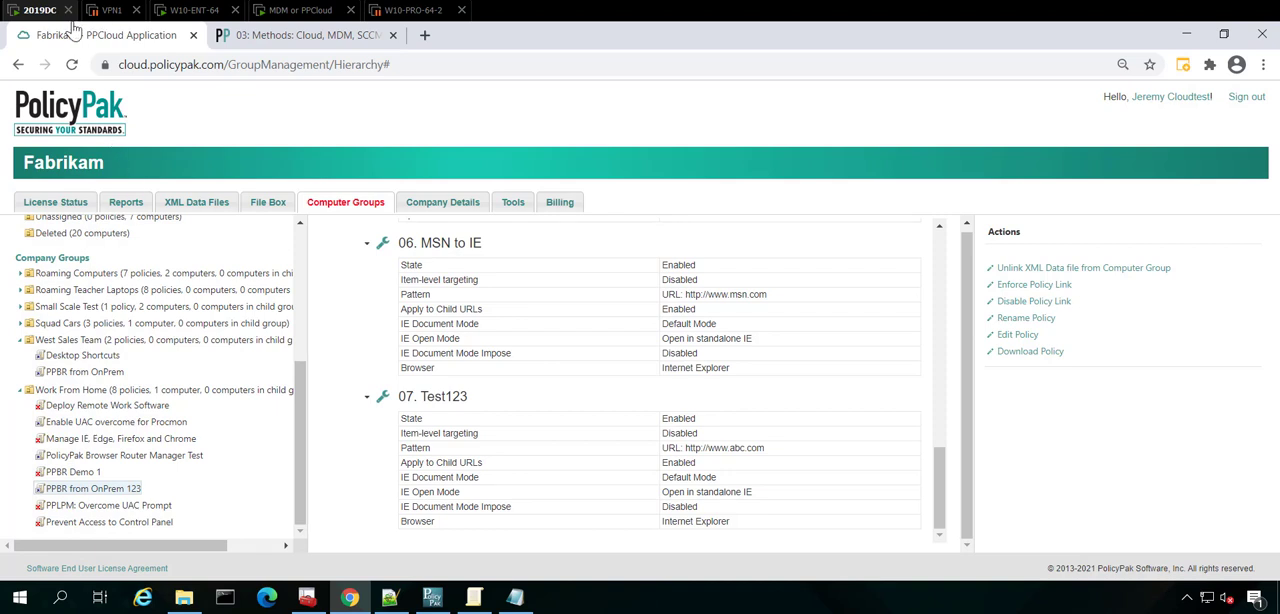
Return to the Group Policy editor, expand Apps and Patch Management, and examine the XML options for the Test123 policy and Collection 1.
left_click(474, 597)
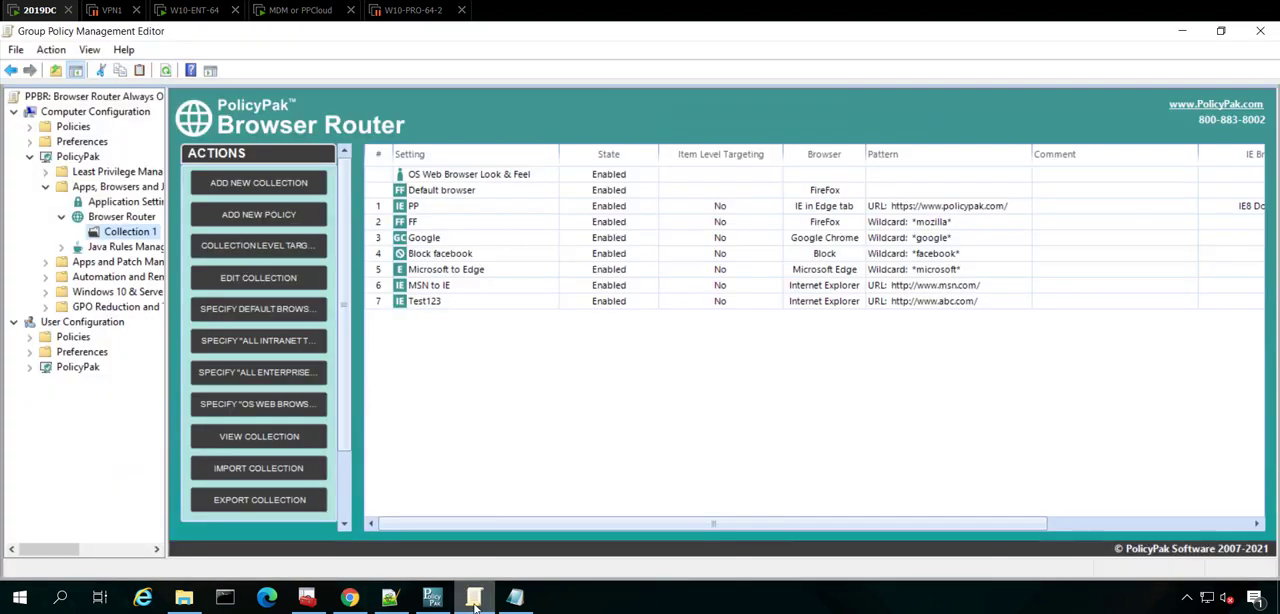
left_click(45, 262)
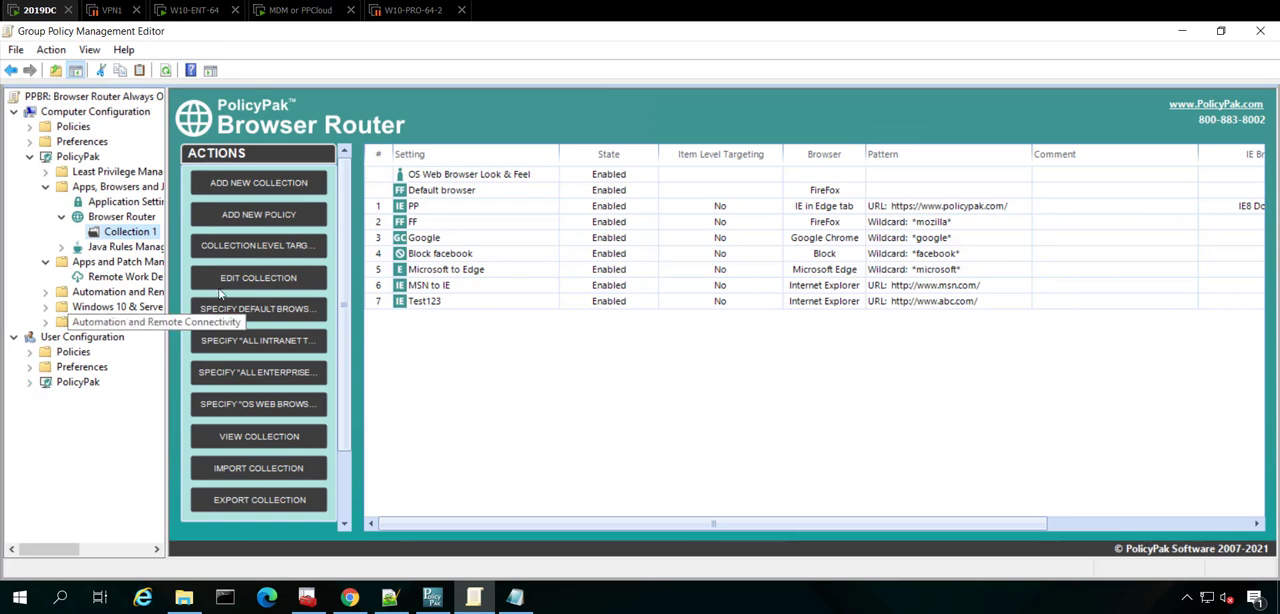
right_click(422, 305)
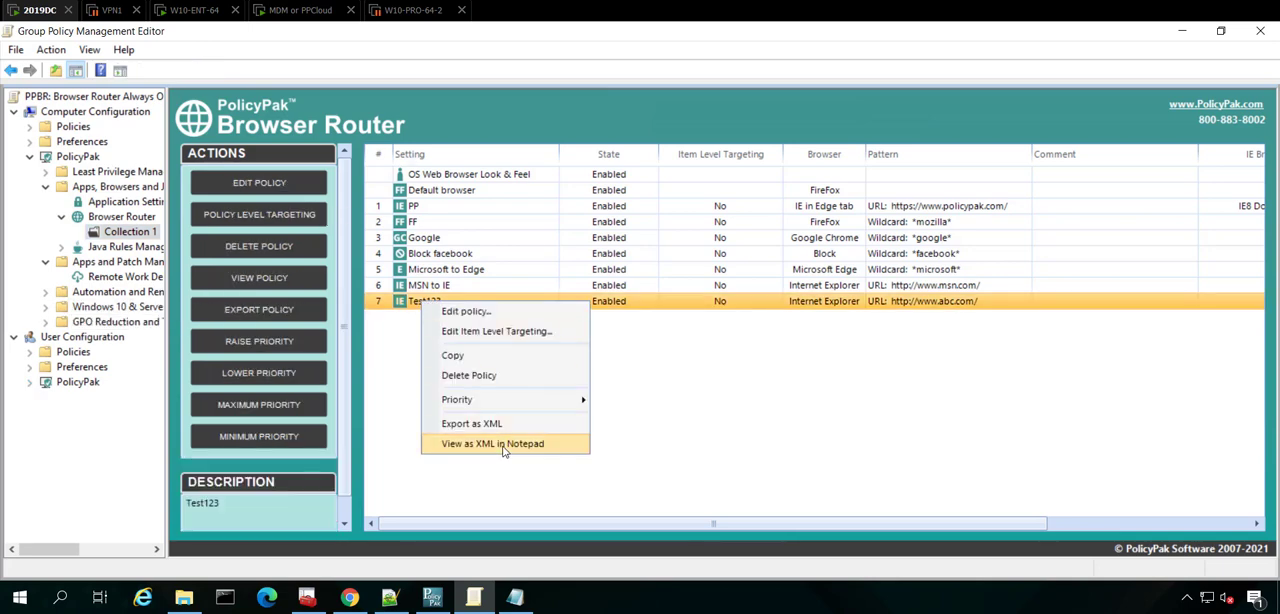
right_click(120, 232)
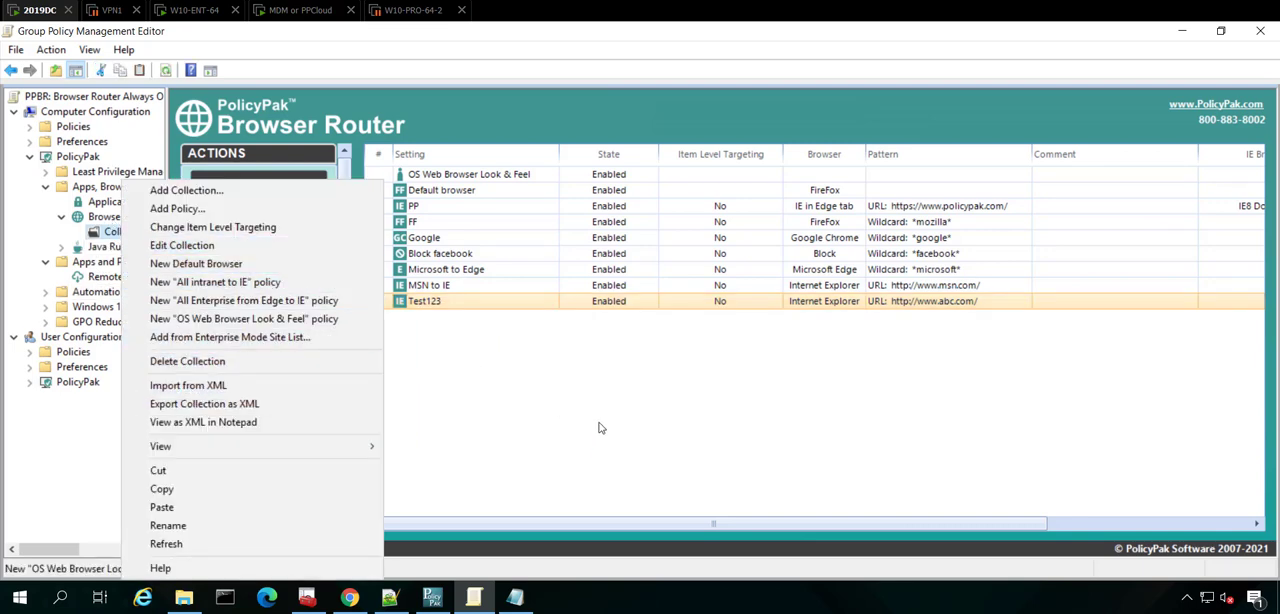
left_click(613, 440)
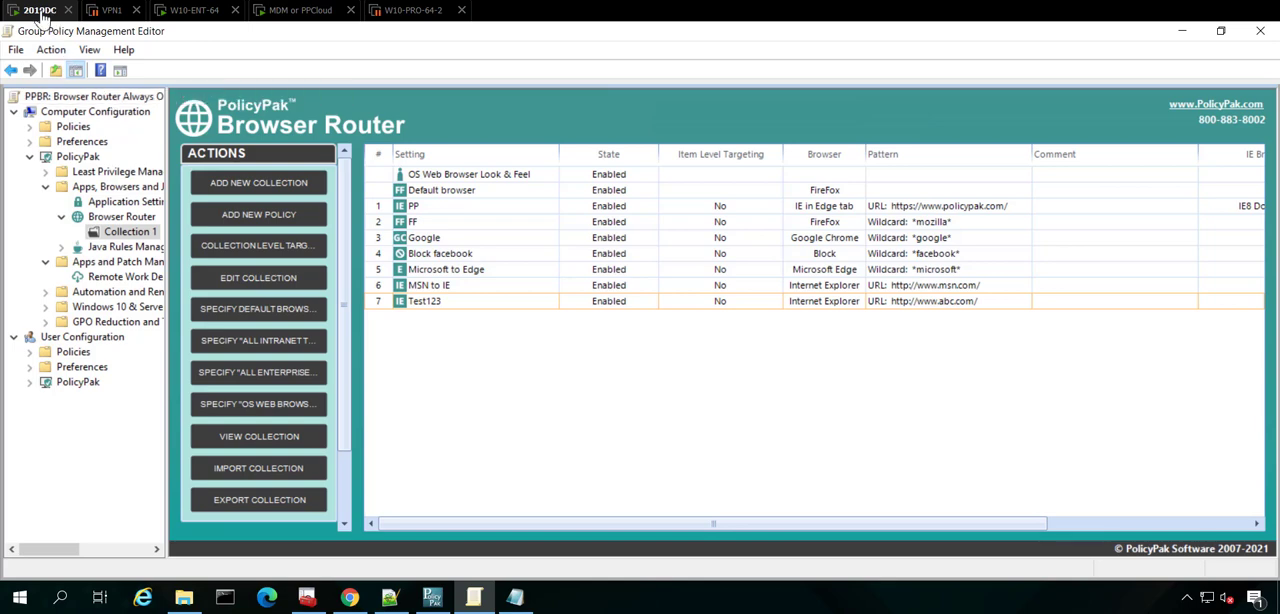
Switch to the W10-ENT-64 client machine.
left_click(199, 12)
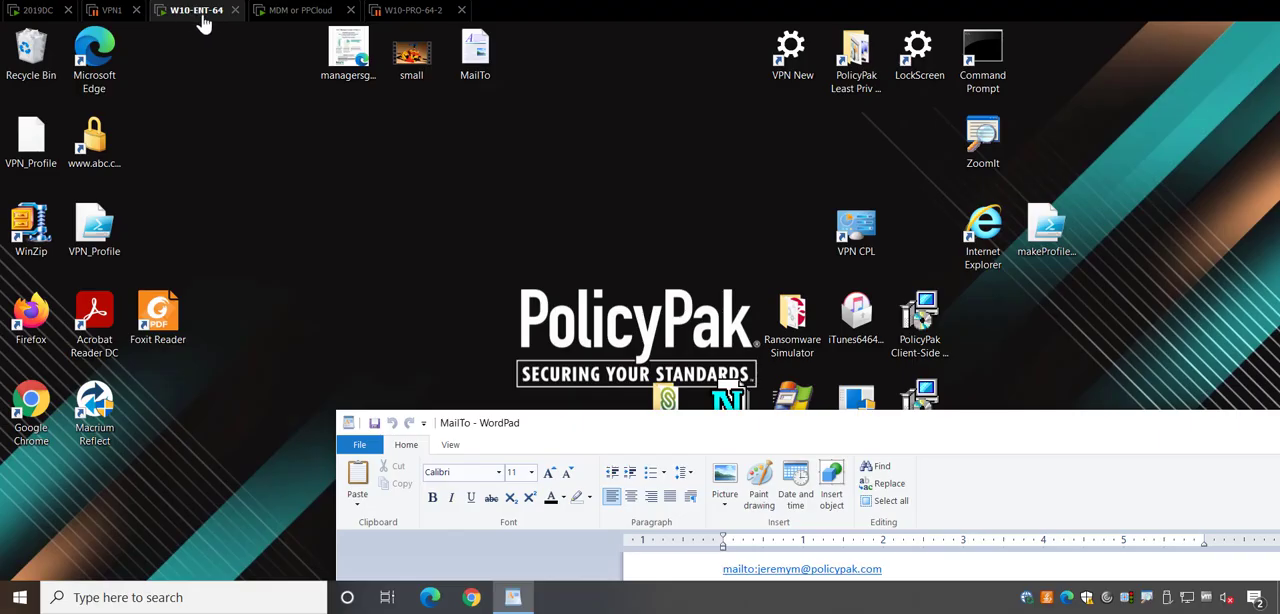